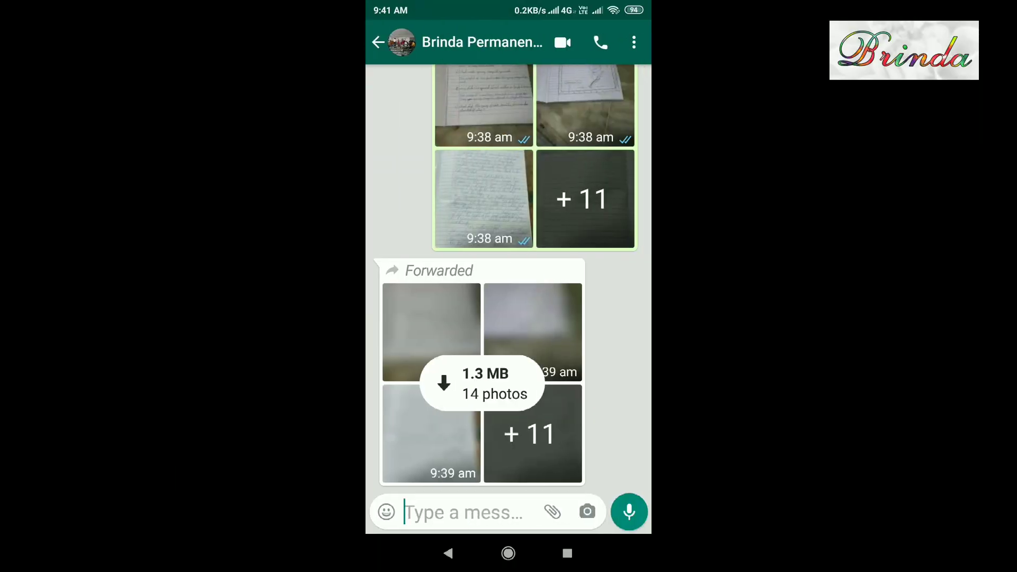
Step: Download the forwarded 1.3 MB album of 14 photos, then go to the home screen
click(481, 384)
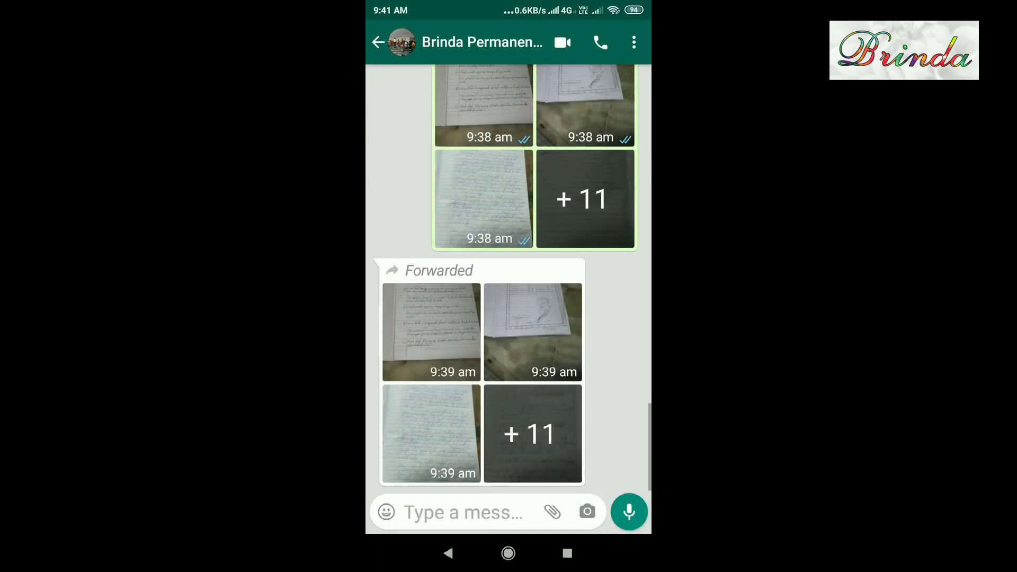
click(508, 553)
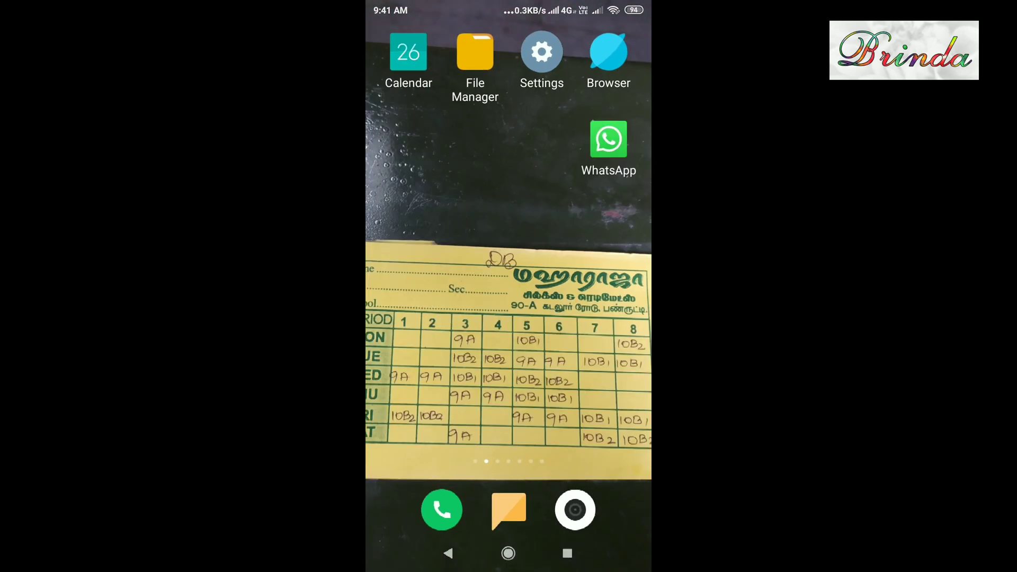
Step: Swipe through the home screen pages to find the Notebloc app
drag(588, 199, 413, 198)
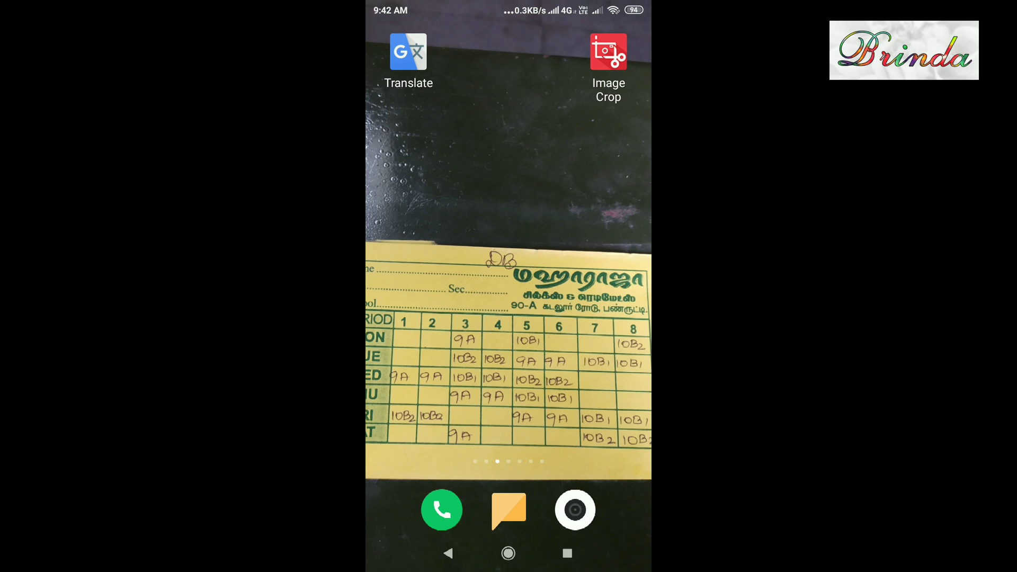
drag(563, 329, 413, 329)
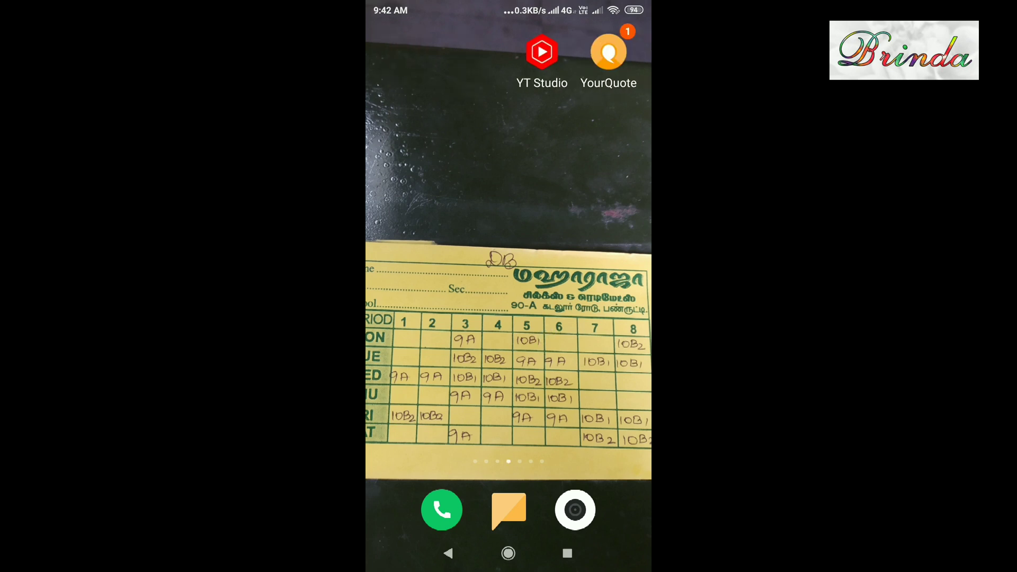
drag(588, 199, 413, 199)
drag(588, 199, 413, 199)
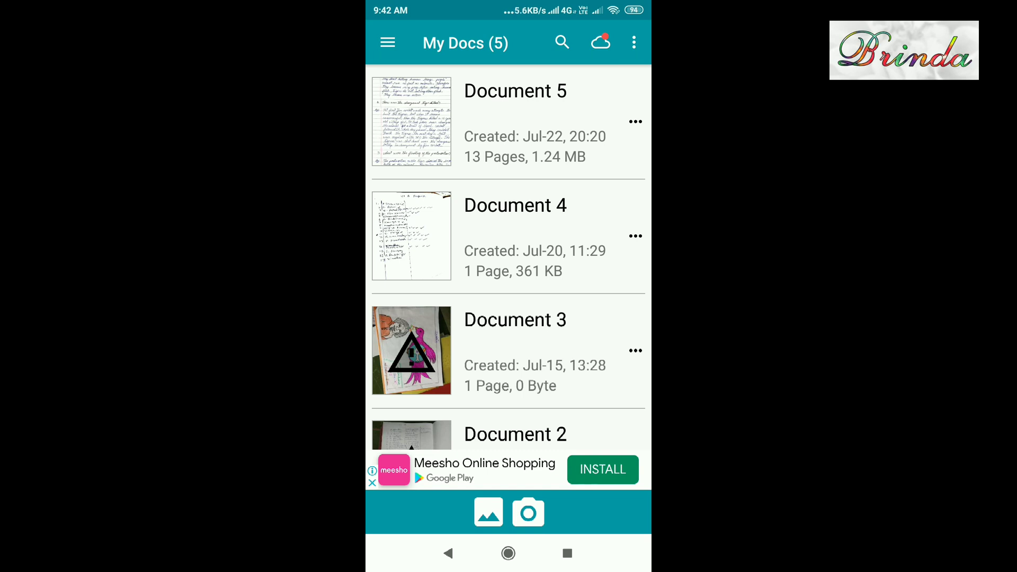
Step: Import six answer-sheet photos from the phone gallery into a new Notebloc document
click(489, 513)
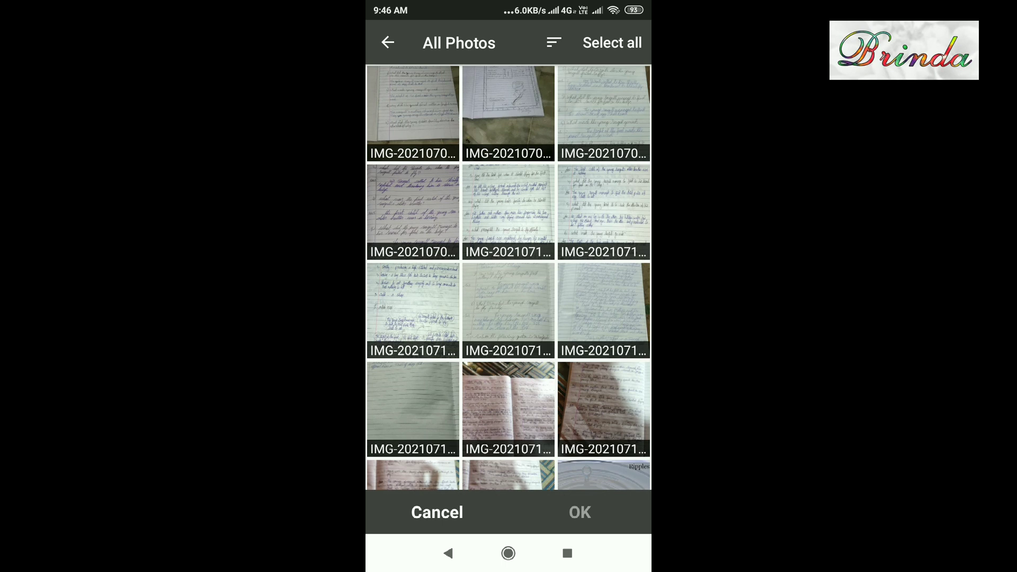
click(604, 212)
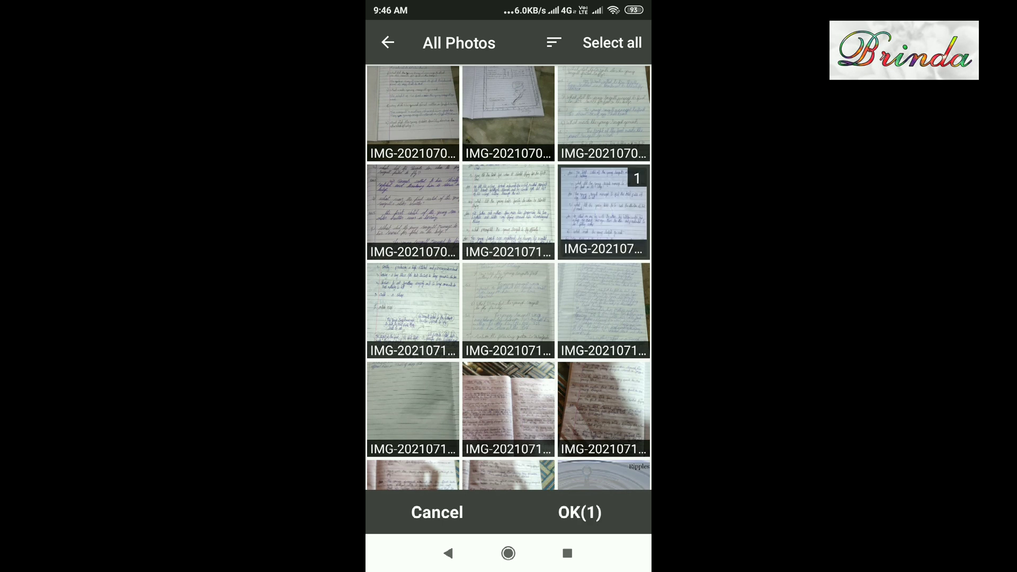
click(515, 213)
click(416, 211)
click(616, 121)
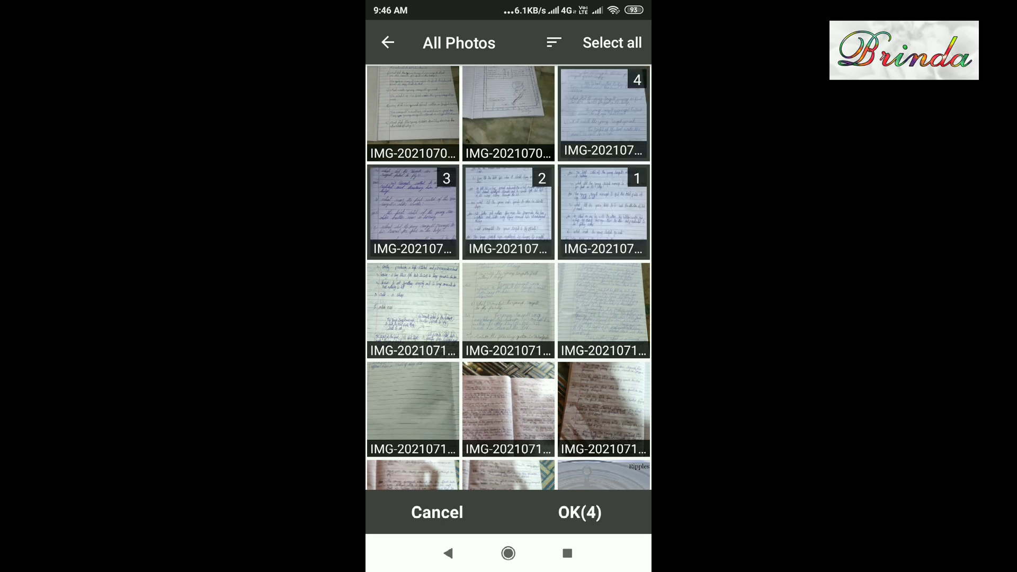
click(499, 117)
click(413, 118)
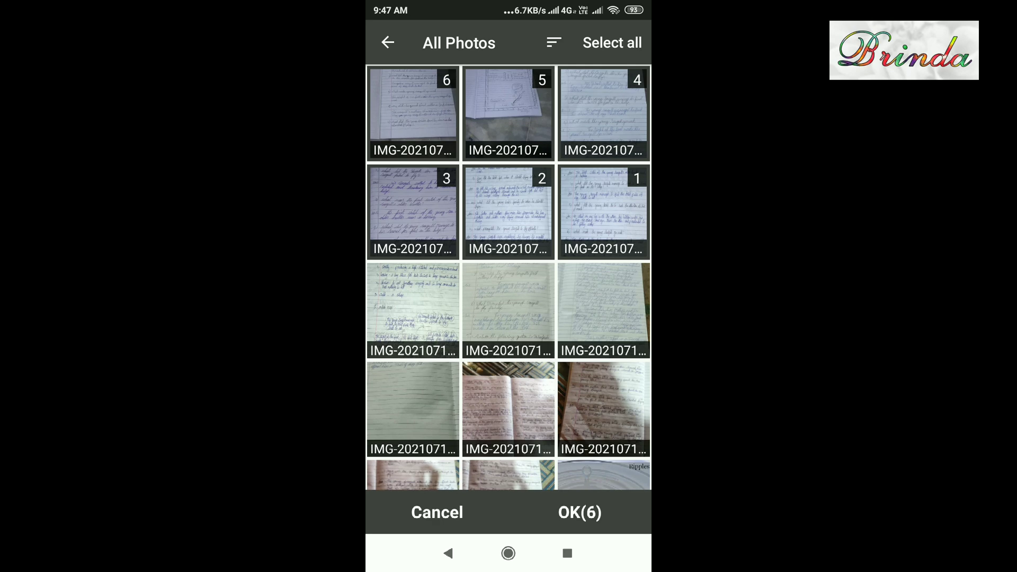
click(580, 513)
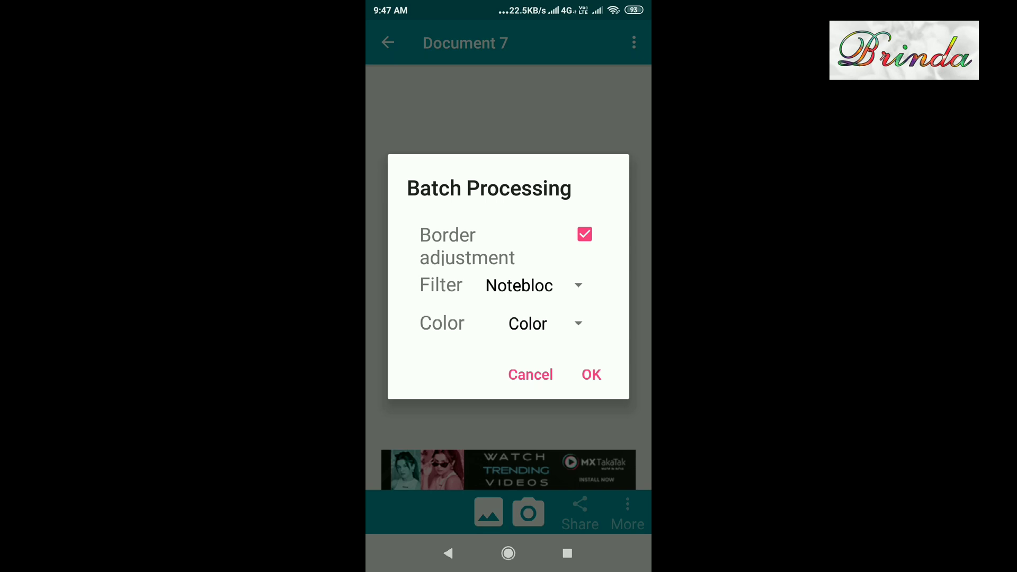
Step: Accept batch processing with Color mode and Border adjustment enabled for the six pages
click(579, 323)
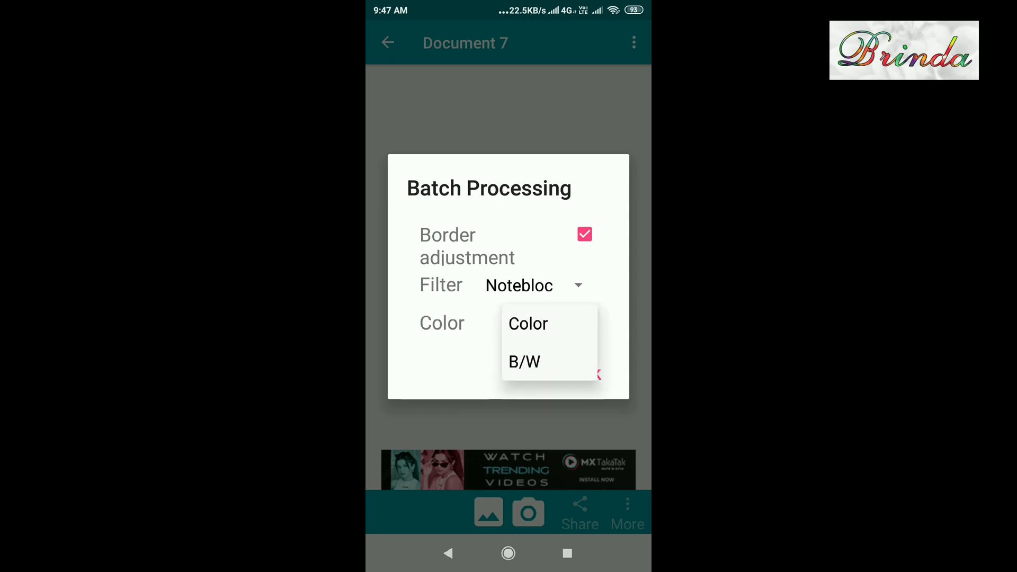
click(527, 323)
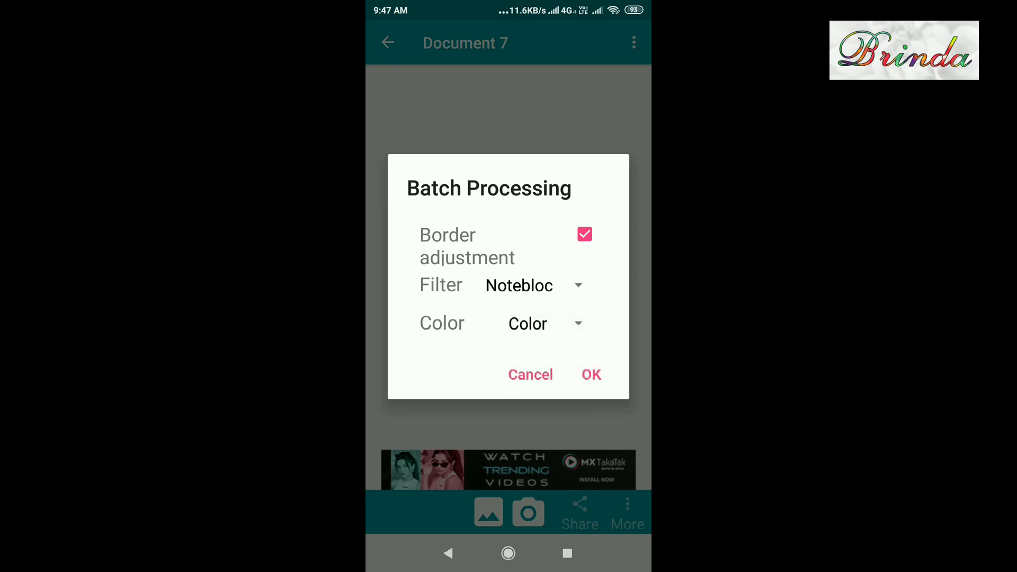
click(601, 367)
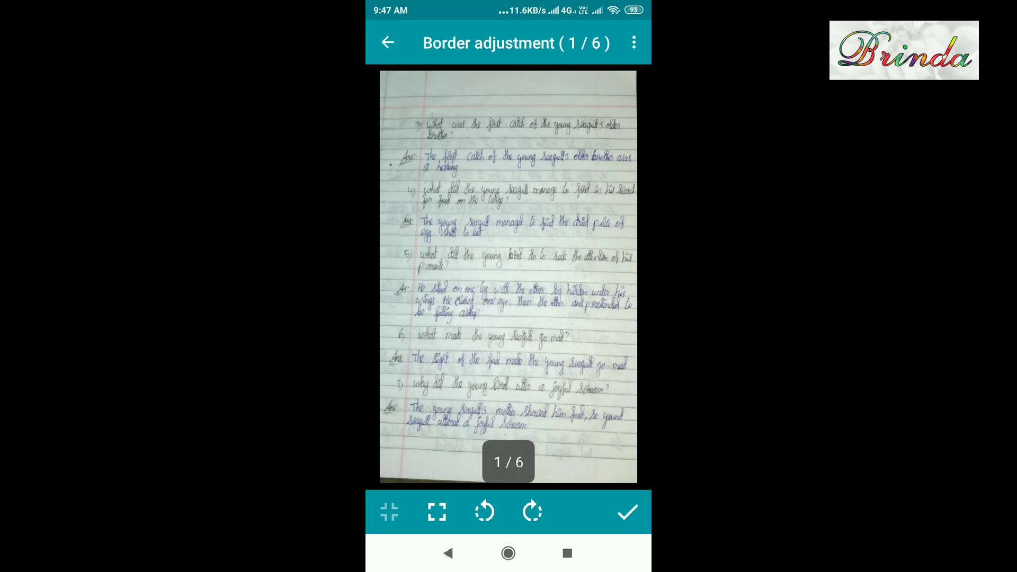
Step: Crop page 1 to its paper edges, then extend page 2's crop to the top and left edges
drag(427, 334, 375, 333)
drag(512, 189, 540, 81)
drag(378, 84, 392, 86)
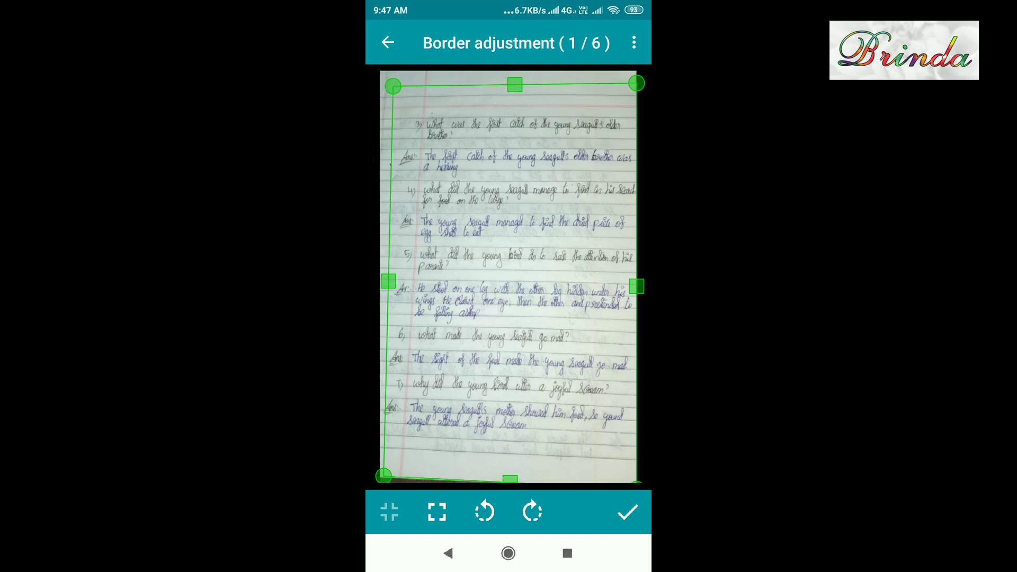
drag(513, 479, 522, 459)
click(628, 509)
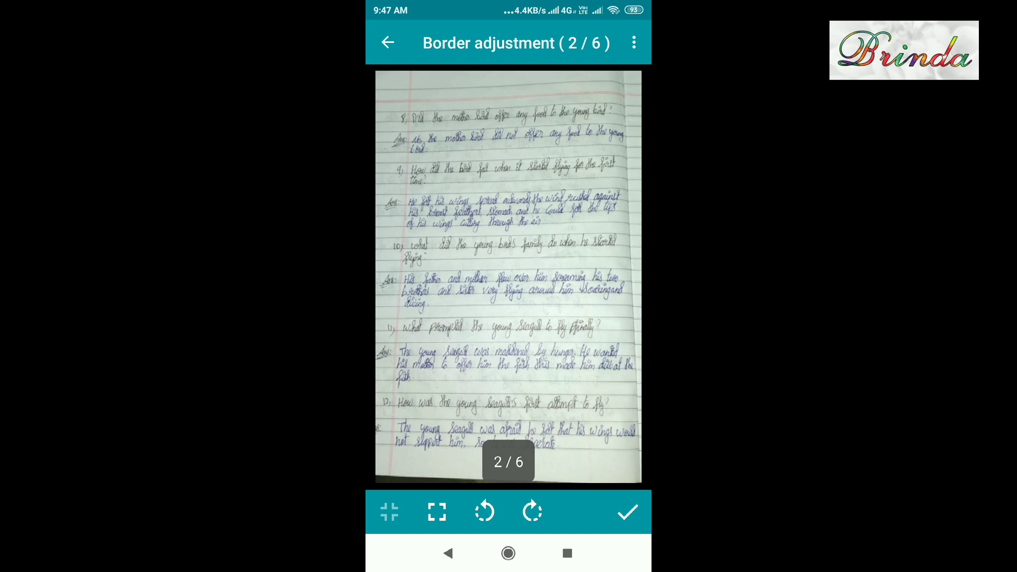
drag(521, 197, 527, 86)
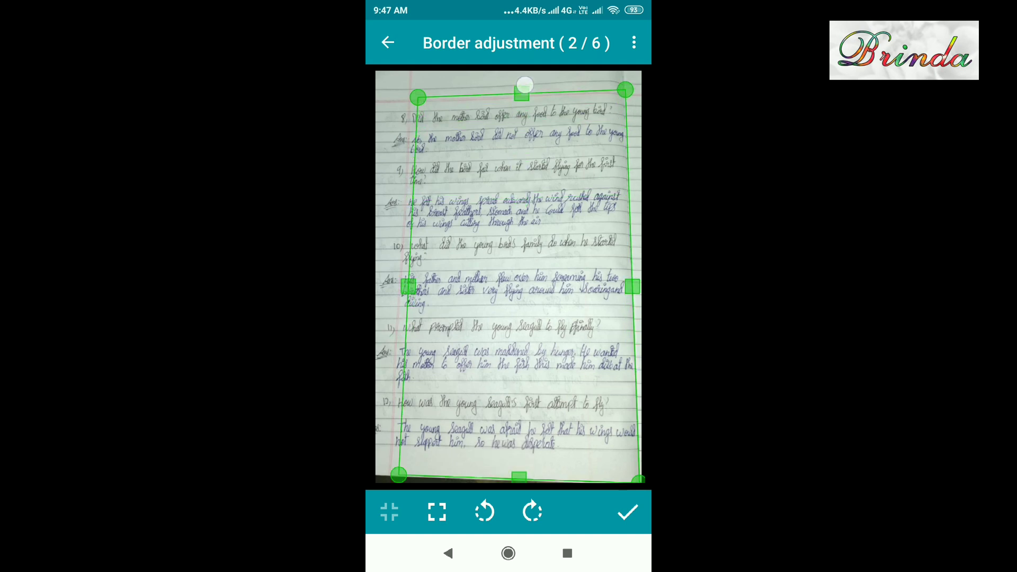
drag(409, 283, 370, 296)
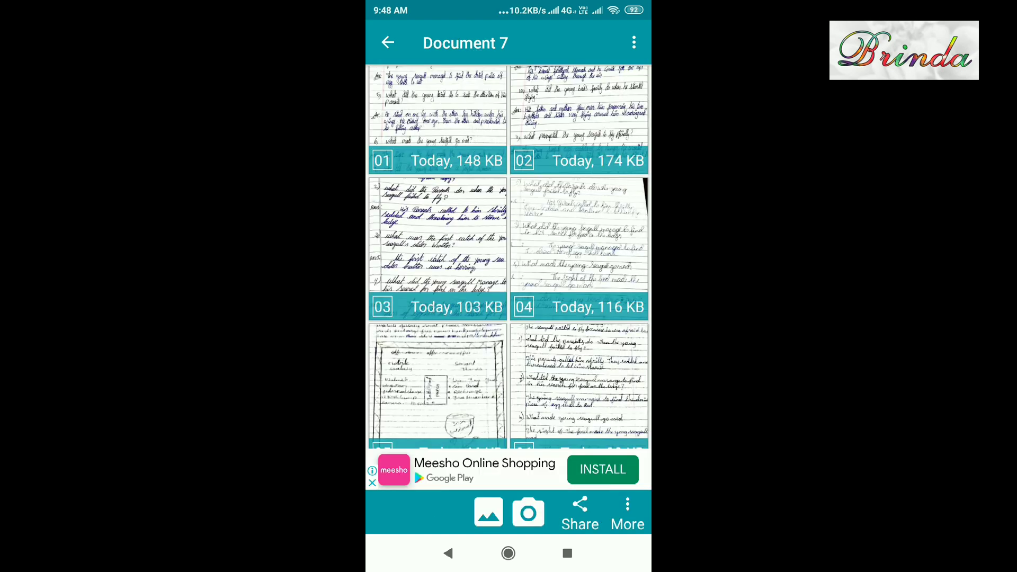
Step: Share Document 7 as a PDF through WhatsApp
click(580, 513)
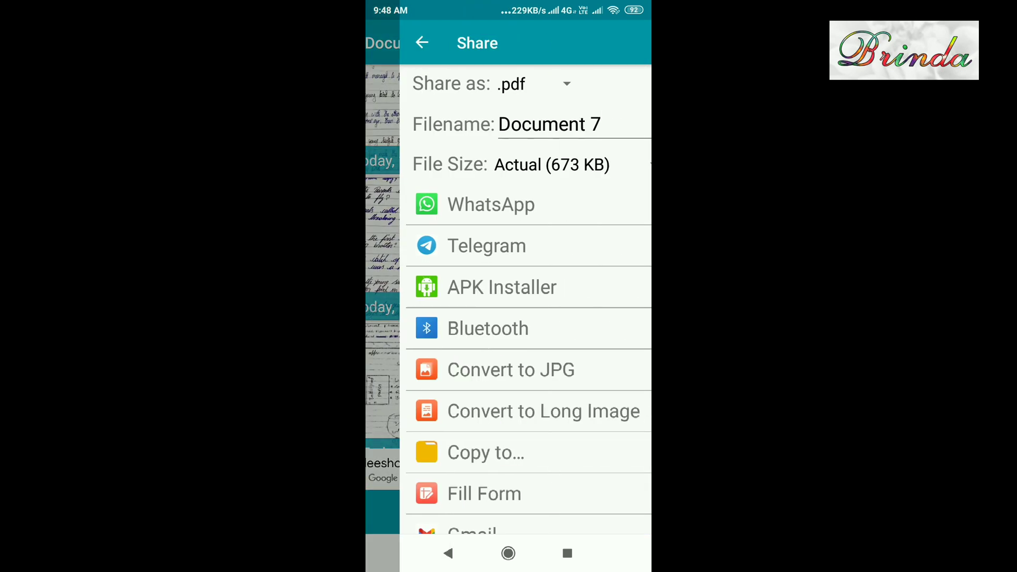
click(530, 215)
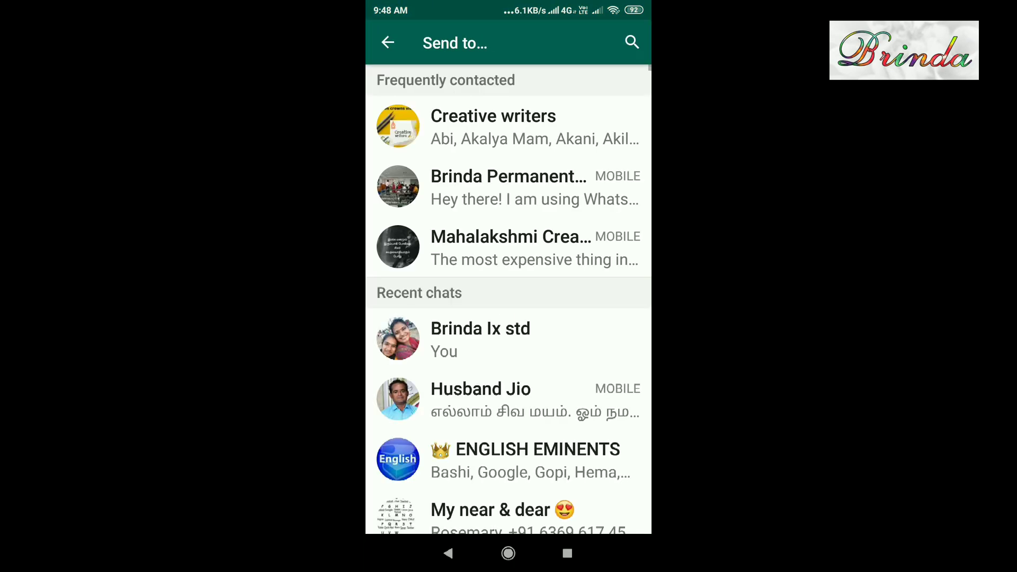
Step: Send Document 7.pdf to the source chat and open it with WPS Office
click(508, 188)
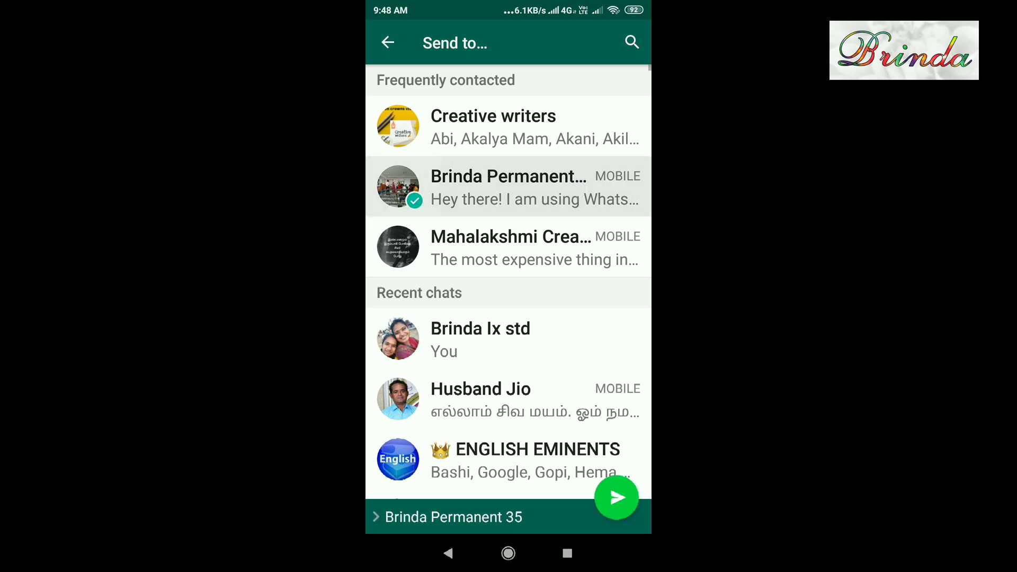
click(616, 498)
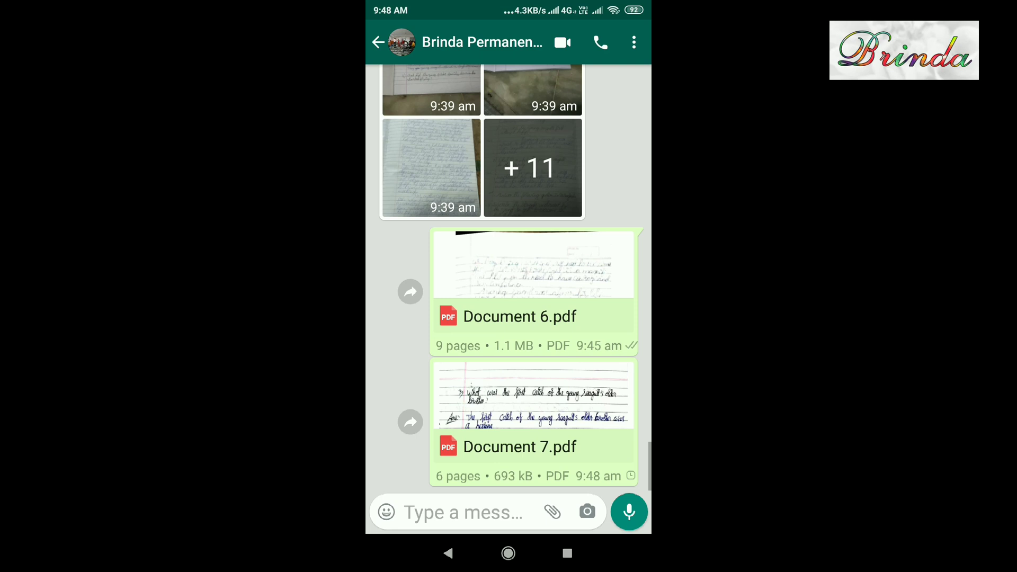
click(557, 409)
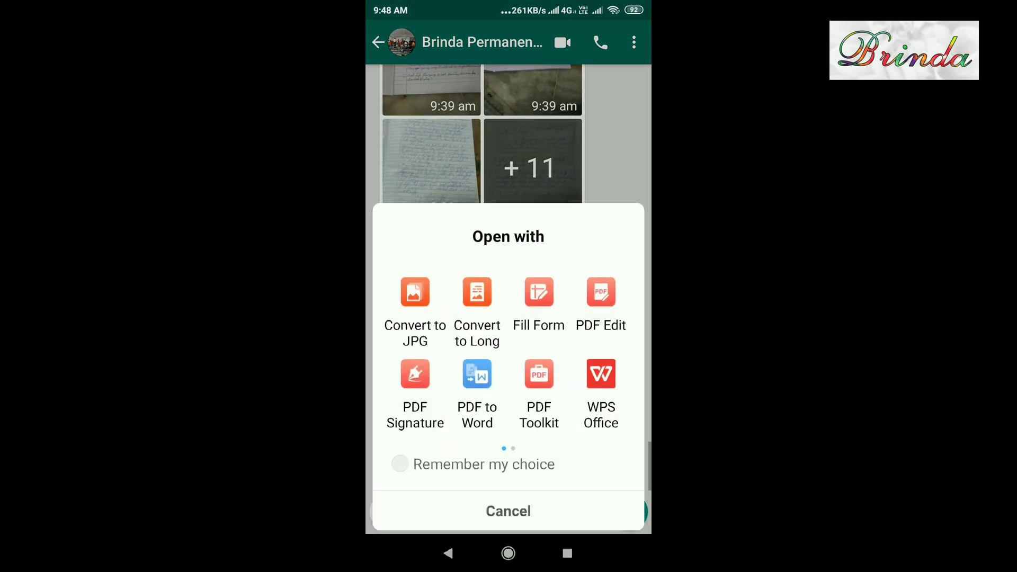
click(603, 371)
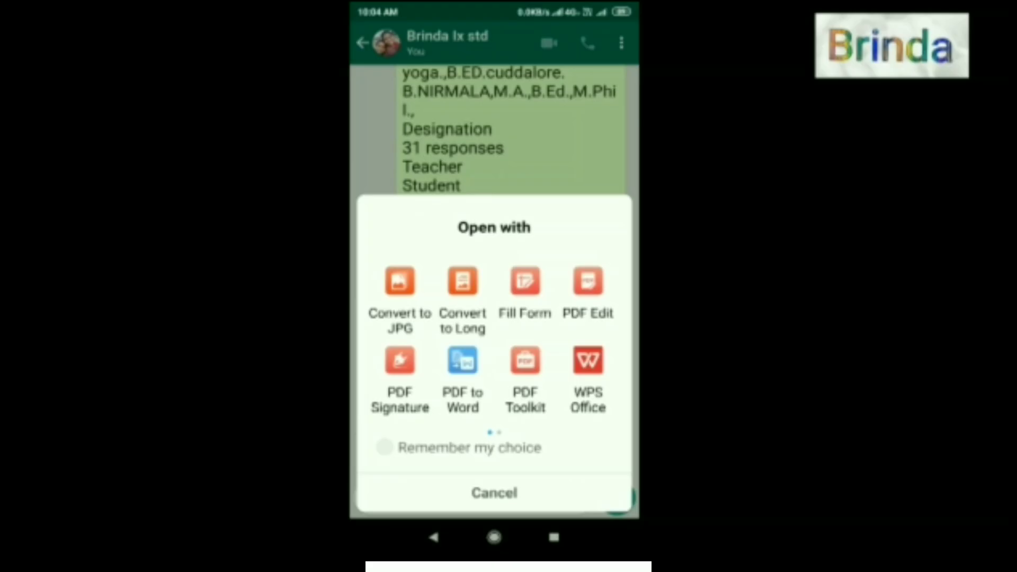
Step: Open the PDF in WPS Office and bring up the document Tools panel
click(588, 362)
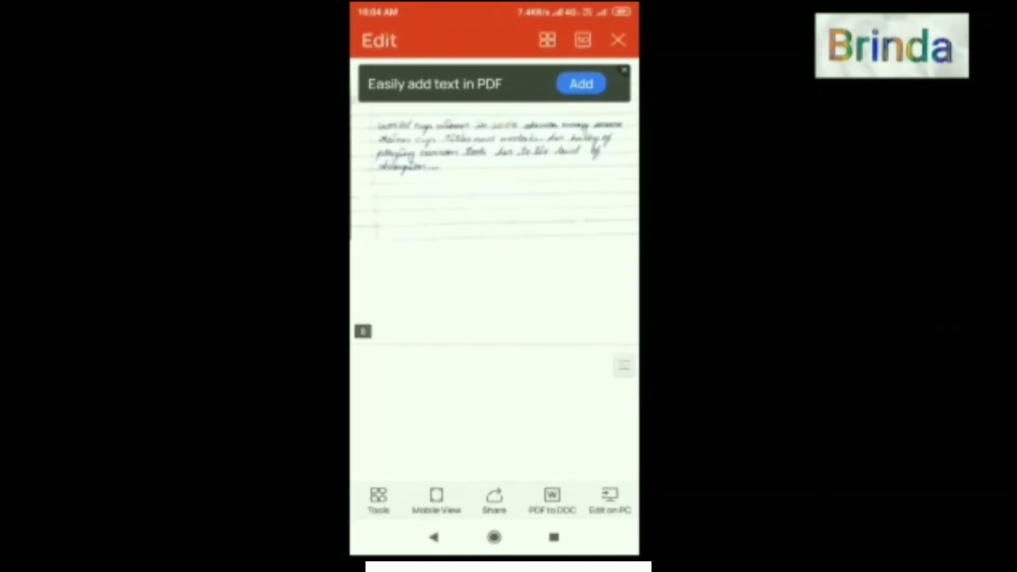
scroll(494, 286, down, 5)
scroll(494, 286, down, 5)
scroll(494, 286, down, 5)
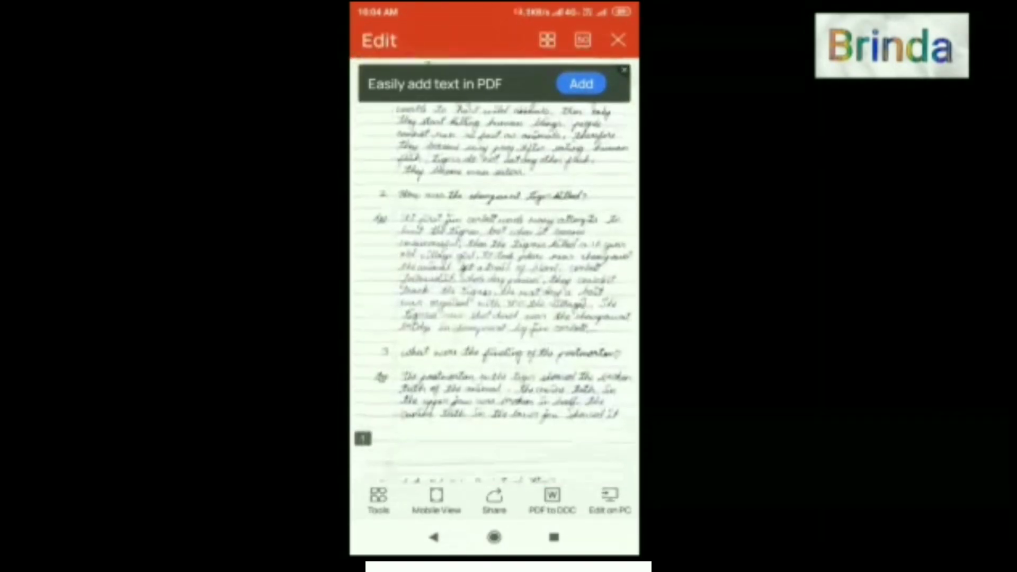
scroll(494, 286, down, 5)
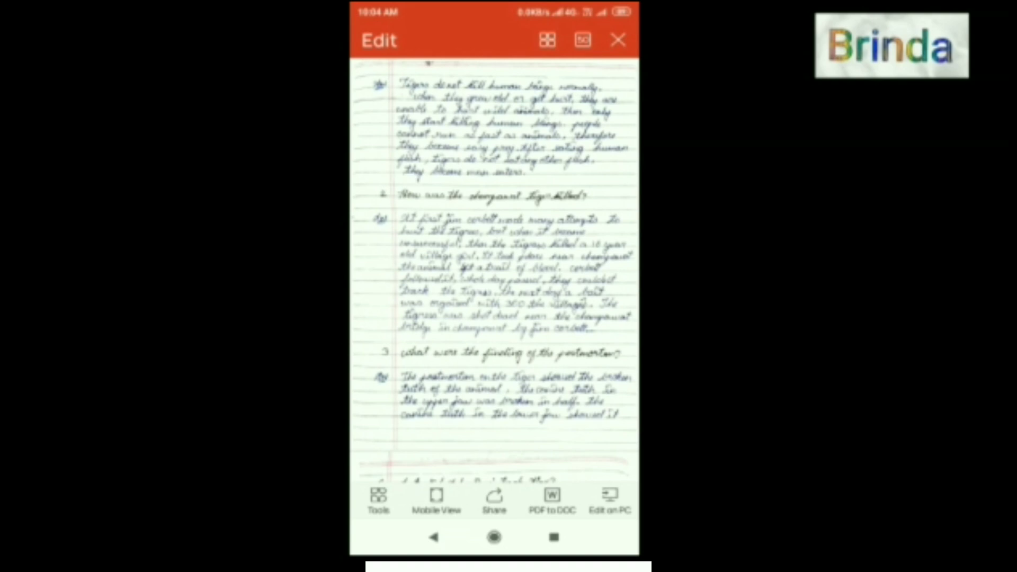
click(379, 501)
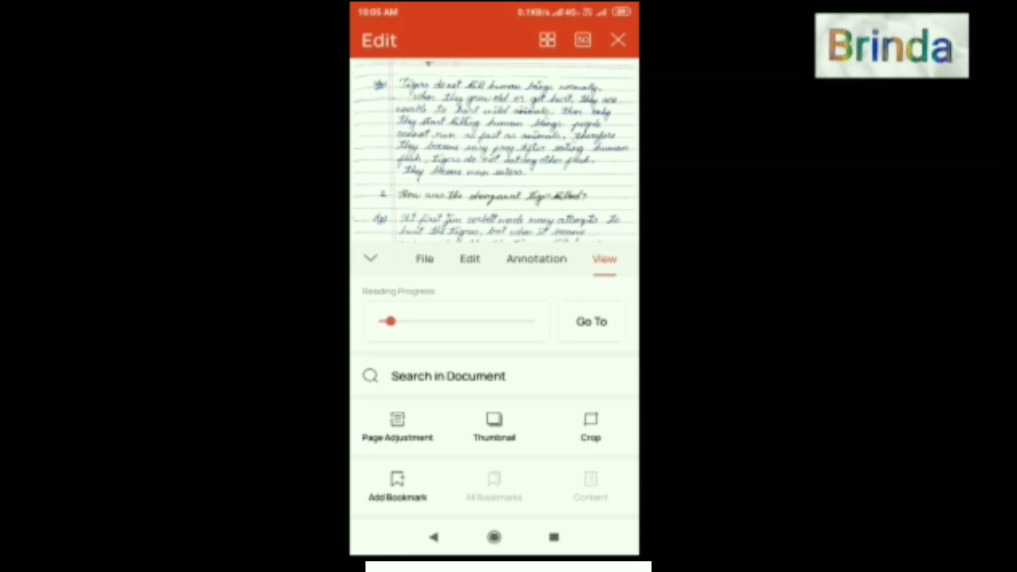
Step: Choose the red annotation Pen and set its line thickness to 6.0pt
click(537, 258)
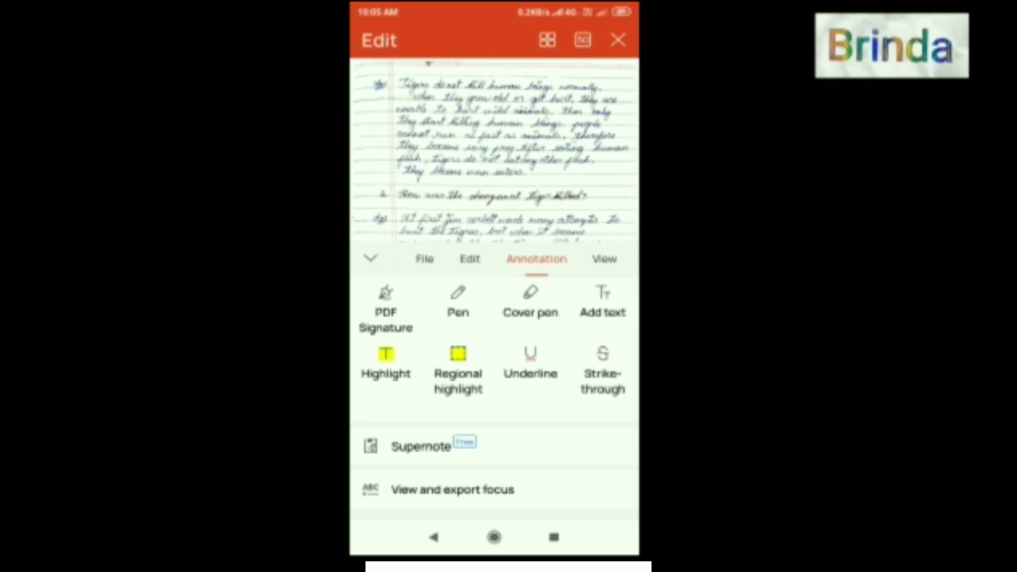
click(457, 302)
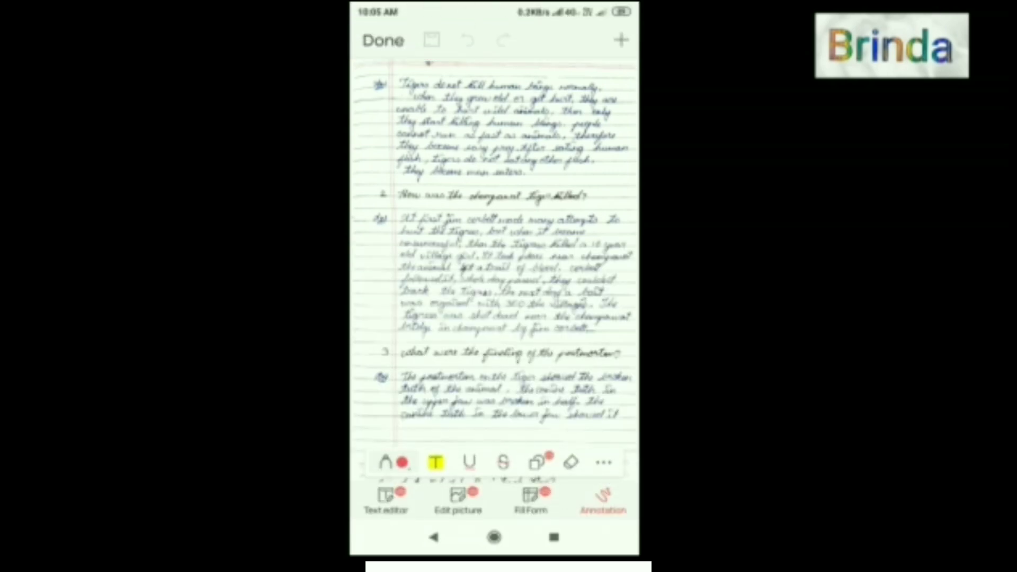
click(385, 463)
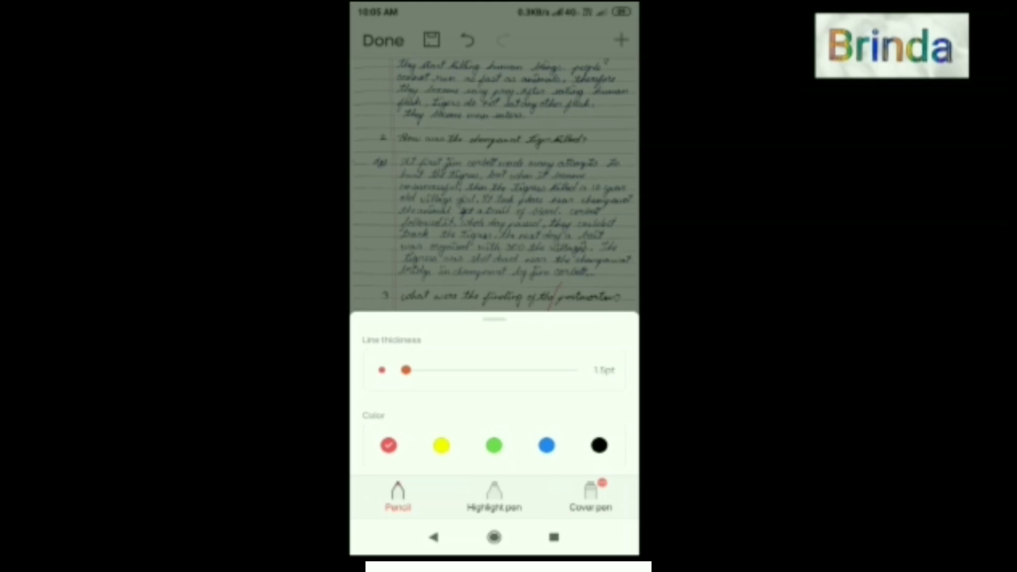
drag(405, 370, 490, 369)
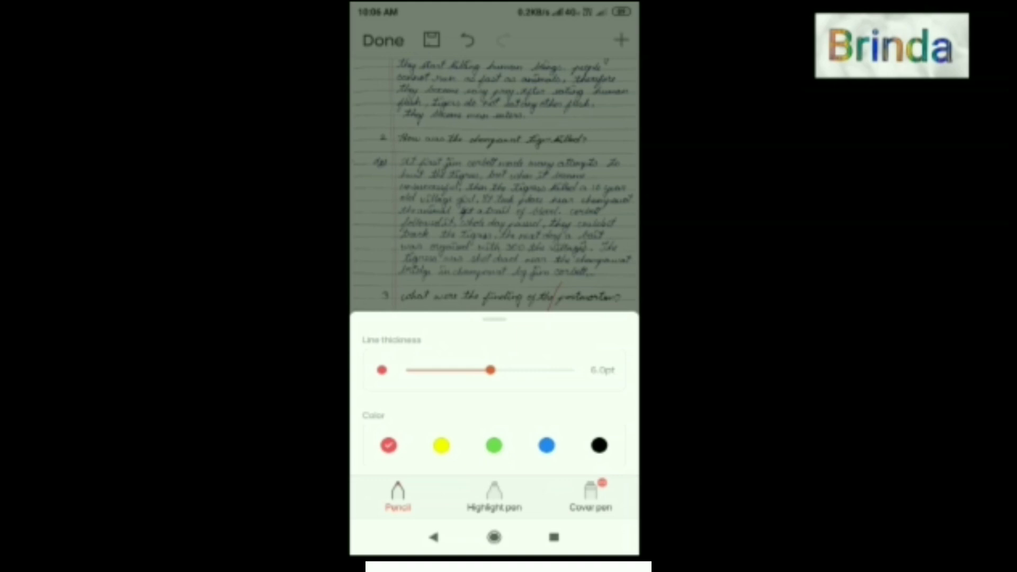
click(574, 277)
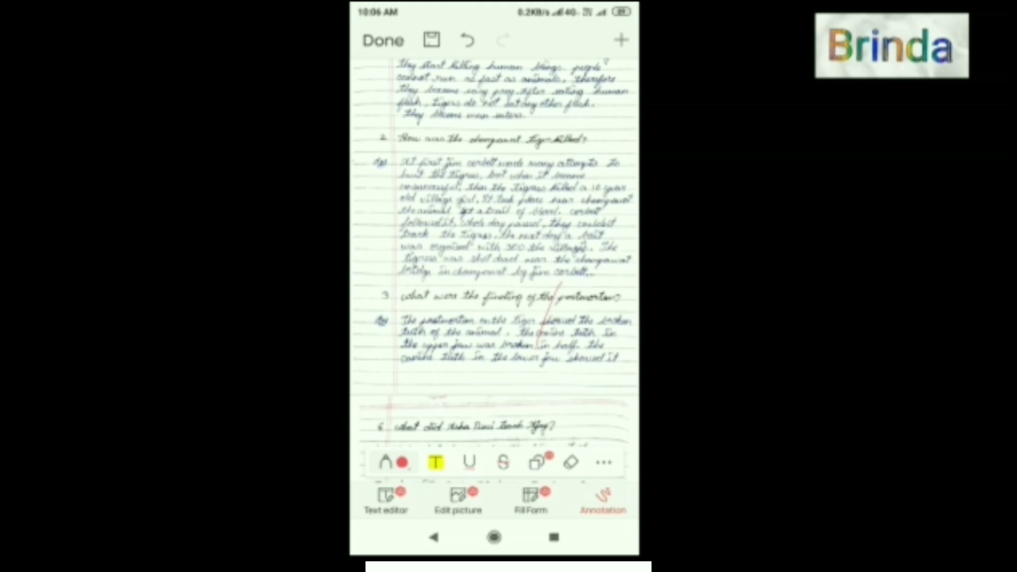
Step: Draw red ticks on answers 1–3 and two short red strokes below them
drag(486, 117, 556, 79)
drag(474, 199, 535, 157)
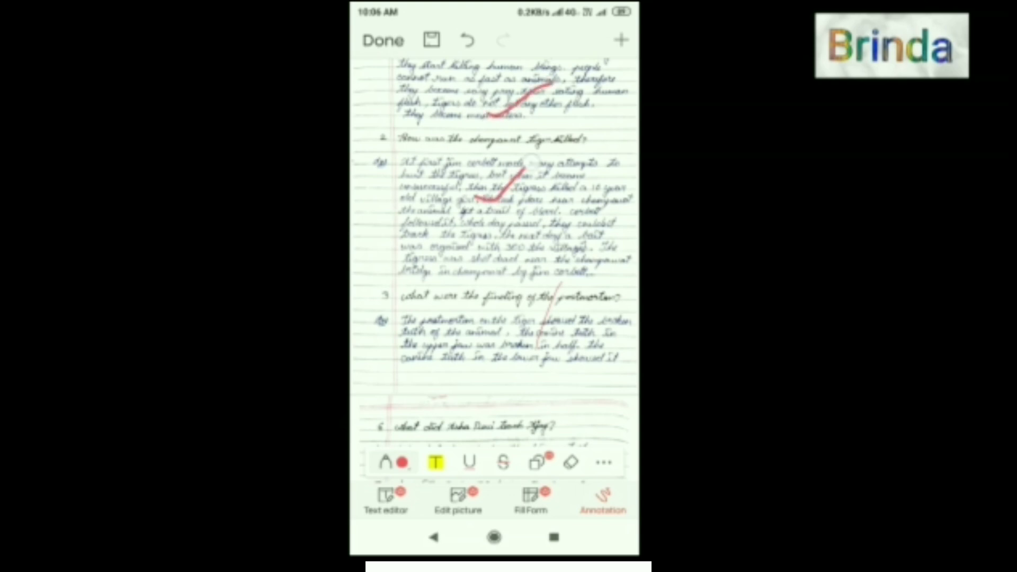
drag(481, 337, 541, 275)
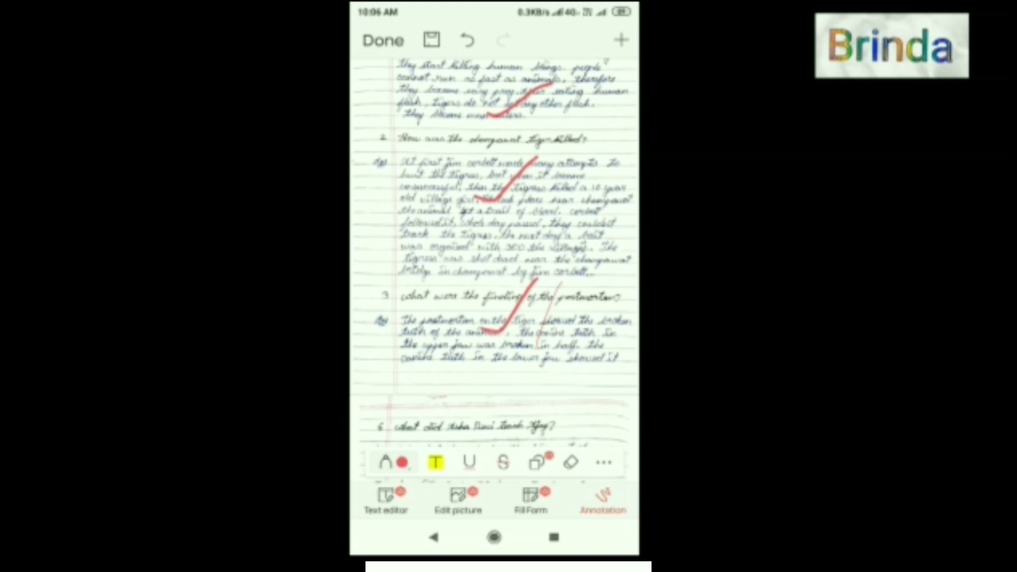
drag(555, 396, 588, 395)
drag(514, 393, 520, 375)
Step: Leave annotating, then tick the answers to questions 6 and 7 with the red pen
click(383, 41)
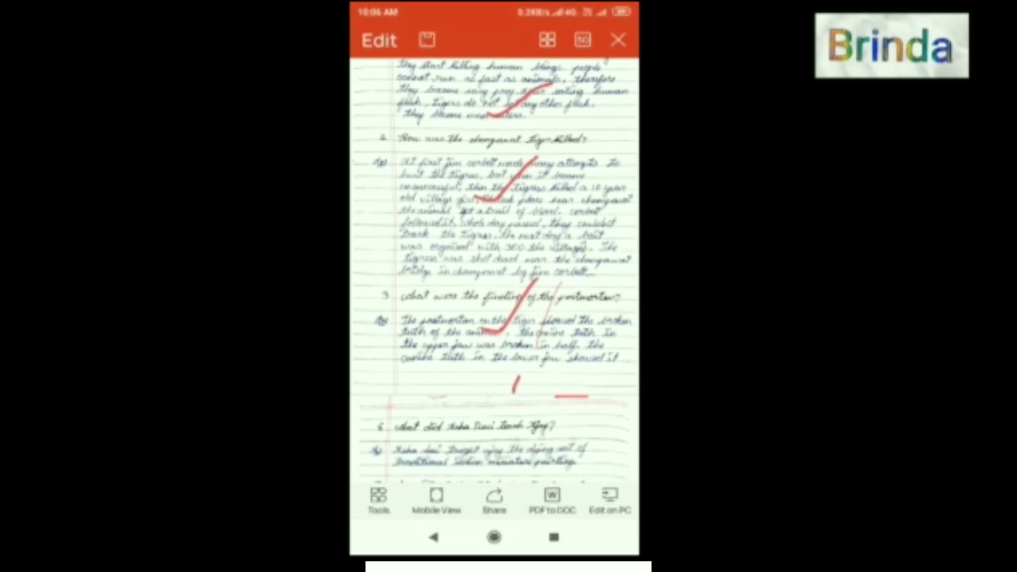
scroll(494, 271, down, 5)
scroll(495, 270, down, 2)
scroll(494, 271, down, 2)
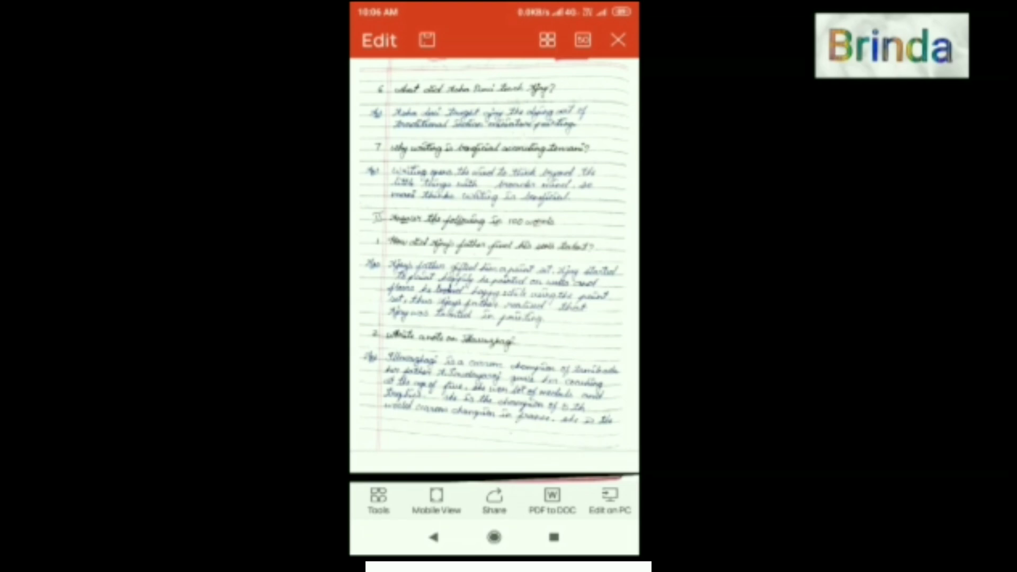
click(378, 501)
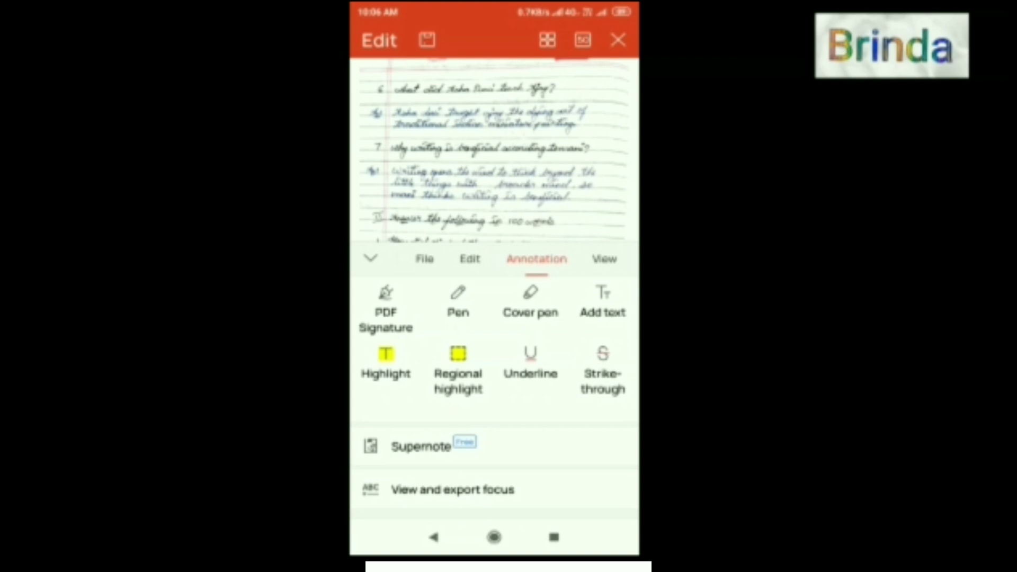
click(458, 302)
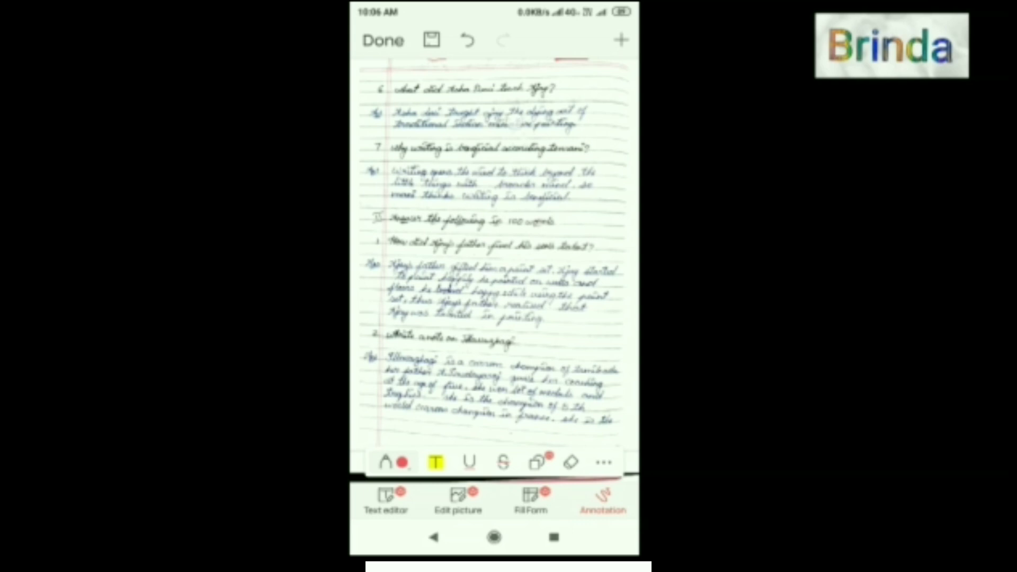
drag(513, 125, 548, 98)
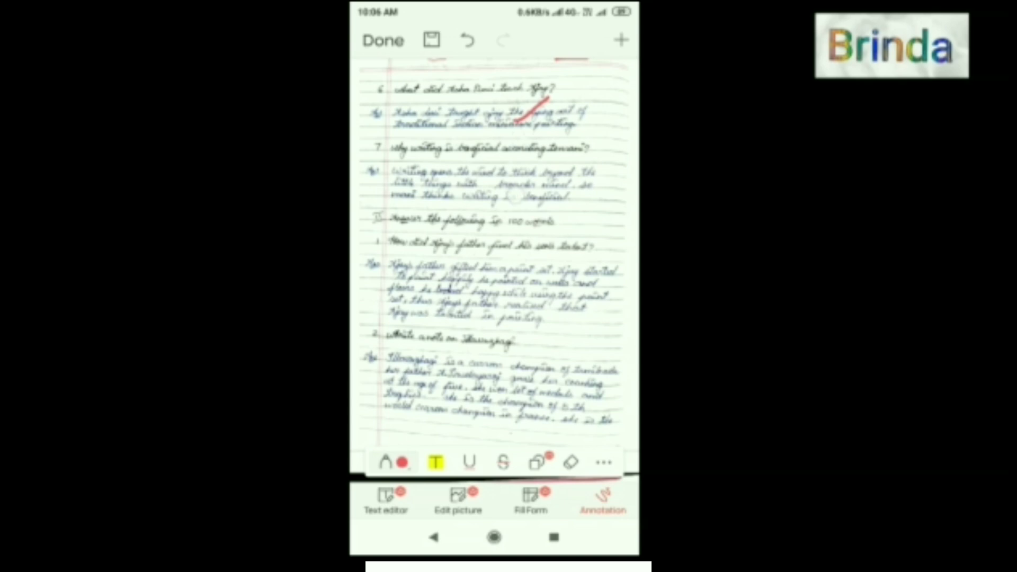
drag(515, 191, 564, 151)
Step: Tick answers 1 and 2 in red, circle a word and underline one on the last line
drag(473, 283, 531, 248)
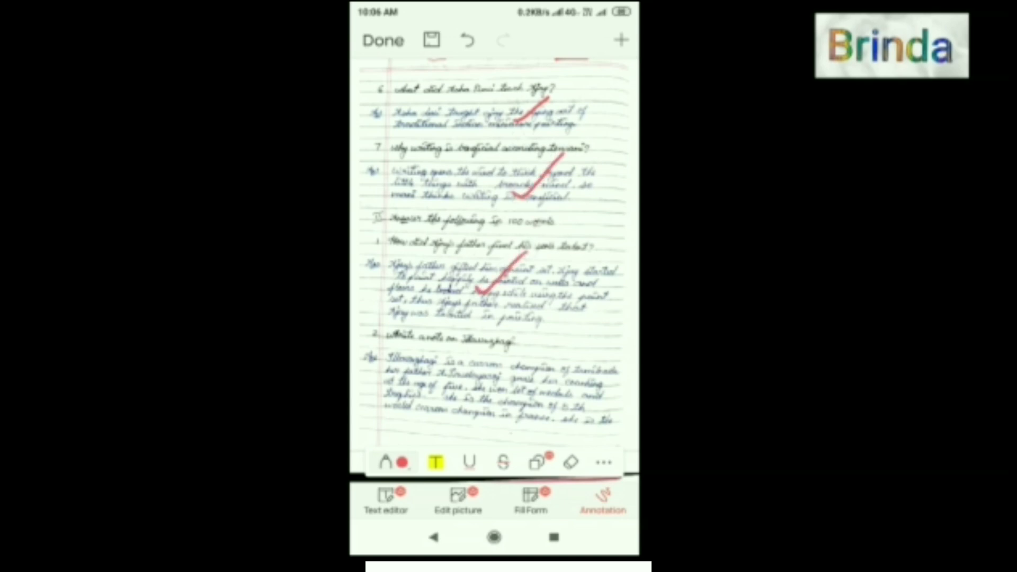
drag(490, 372, 541, 345)
mouse_move(548, 393)
mouse_down()
mouse_move(541, 370)
mouse_move(575, 366)
mouse_up()
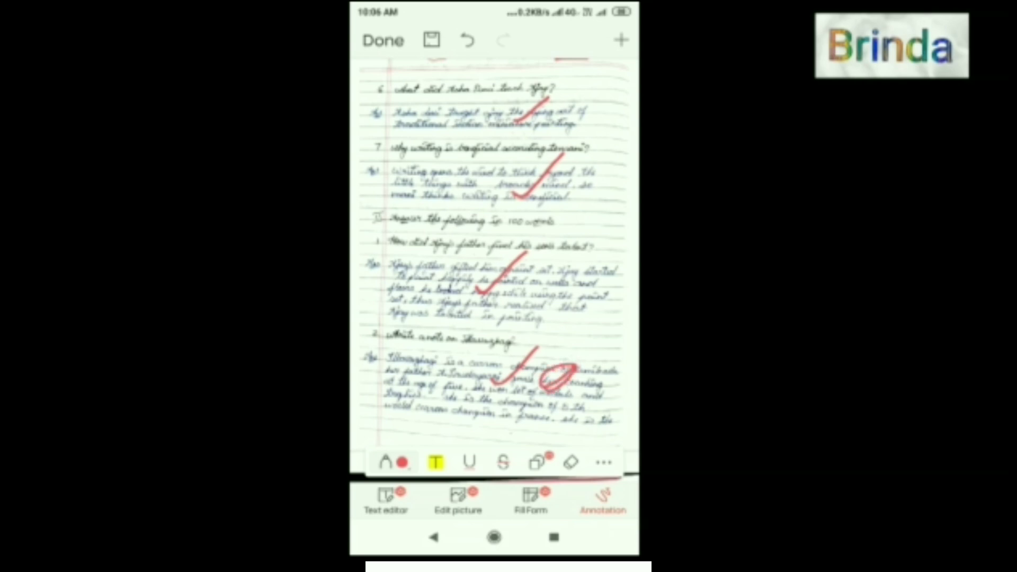
mouse_move(509, 400)
mouse_down()
mouse_move(478, 411)
mouse_move(531, 420)
mouse_up()
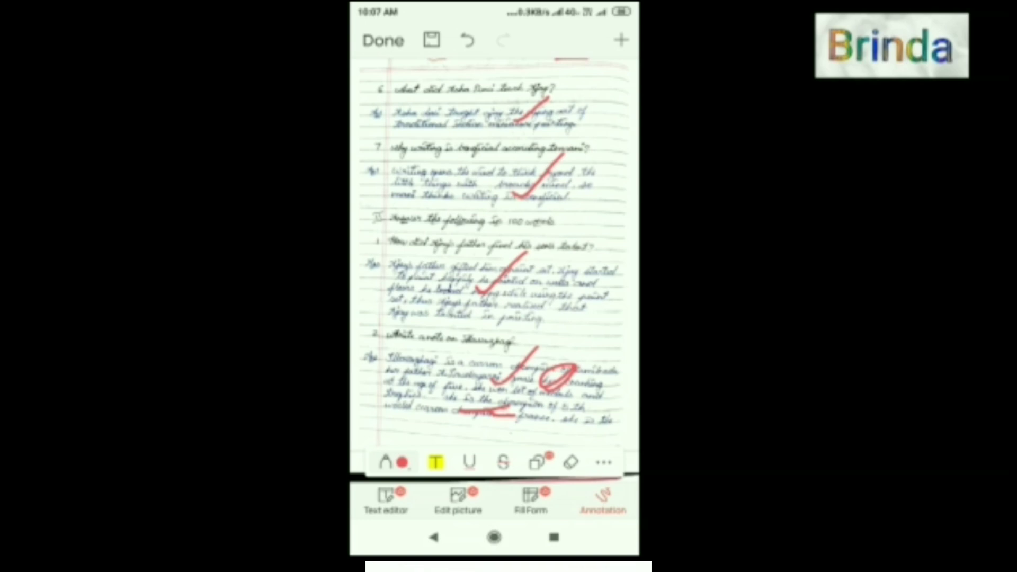
Step: Tick the fill-in-the-blank answers on the Read and Understand page in red pen
click(384, 41)
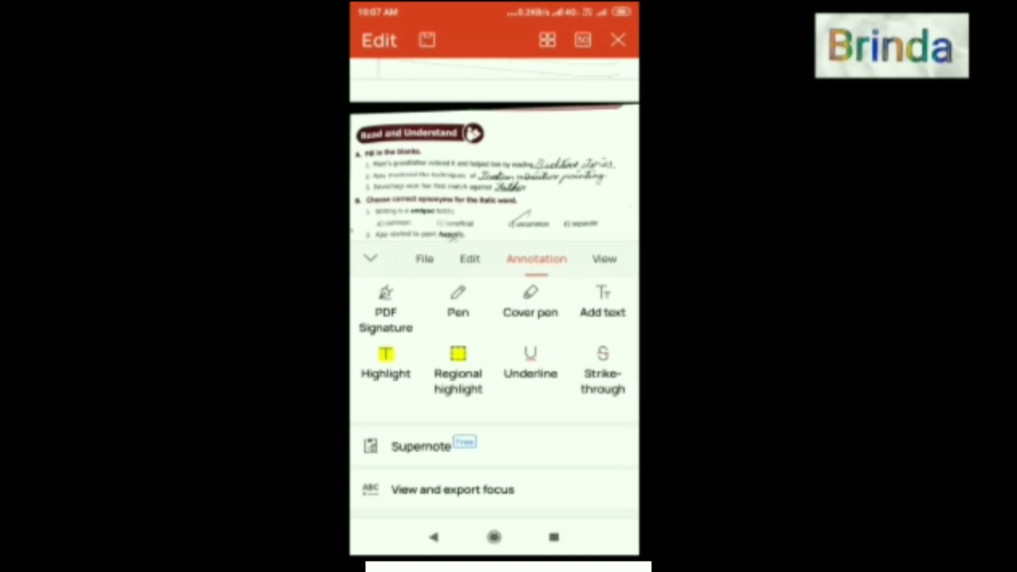
click(457, 298)
drag(539, 164, 585, 140)
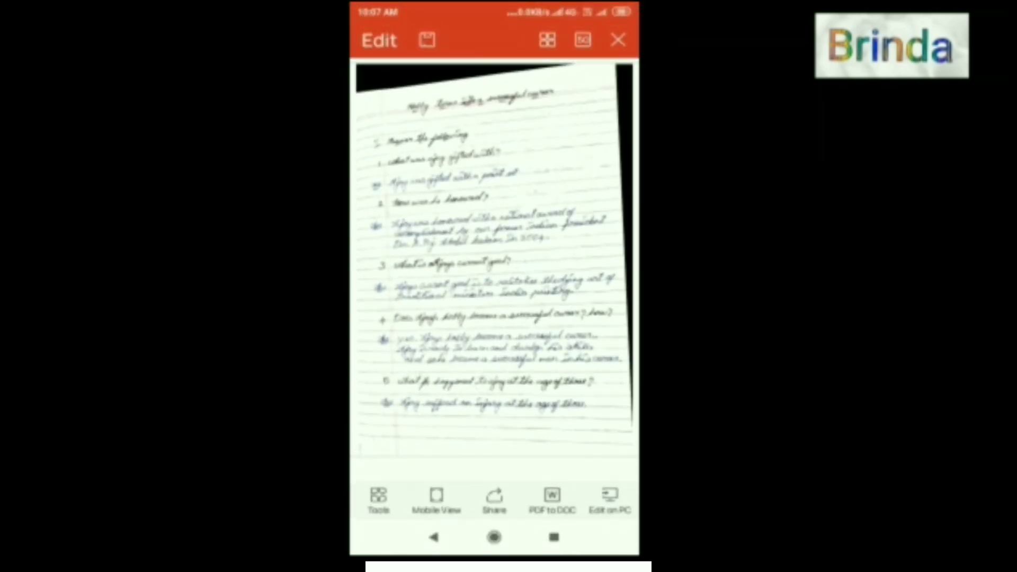
Step: Tick the second, fourth and last answers in red, adding a tick beside the last answer
click(378, 498)
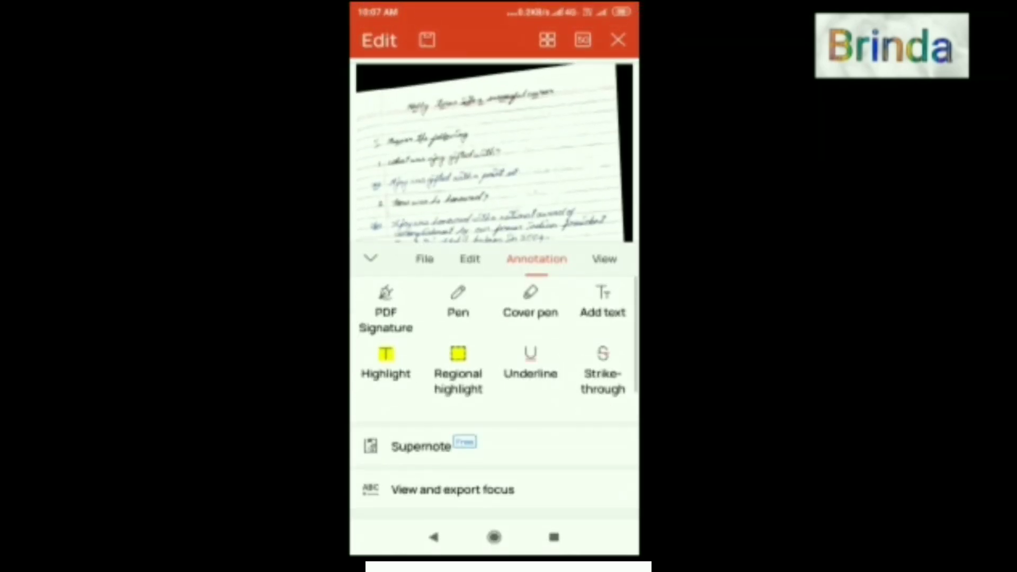
click(458, 301)
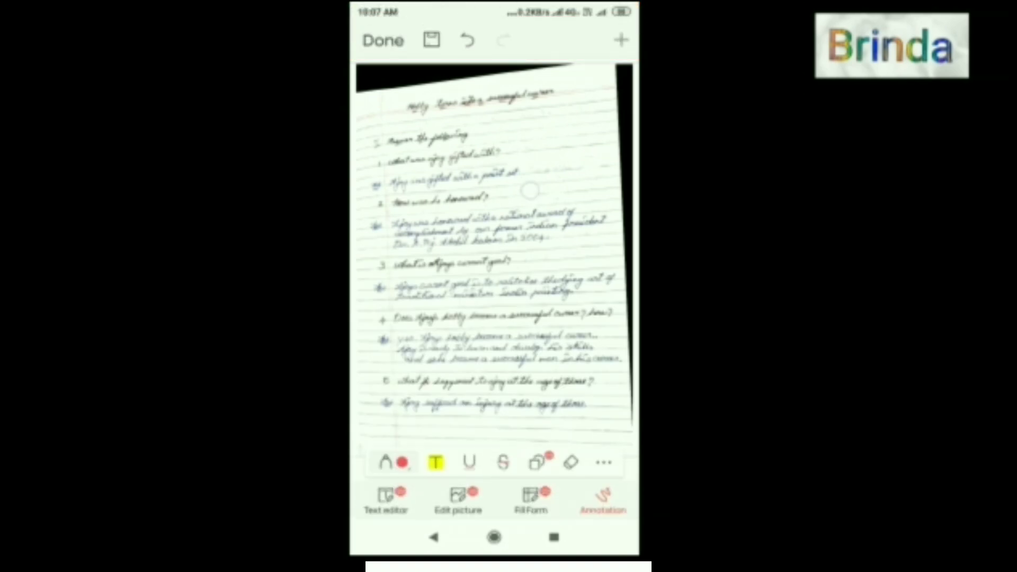
drag(526, 186, 575, 145)
drag(499, 310, 569, 276)
drag(496, 397, 548, 362)
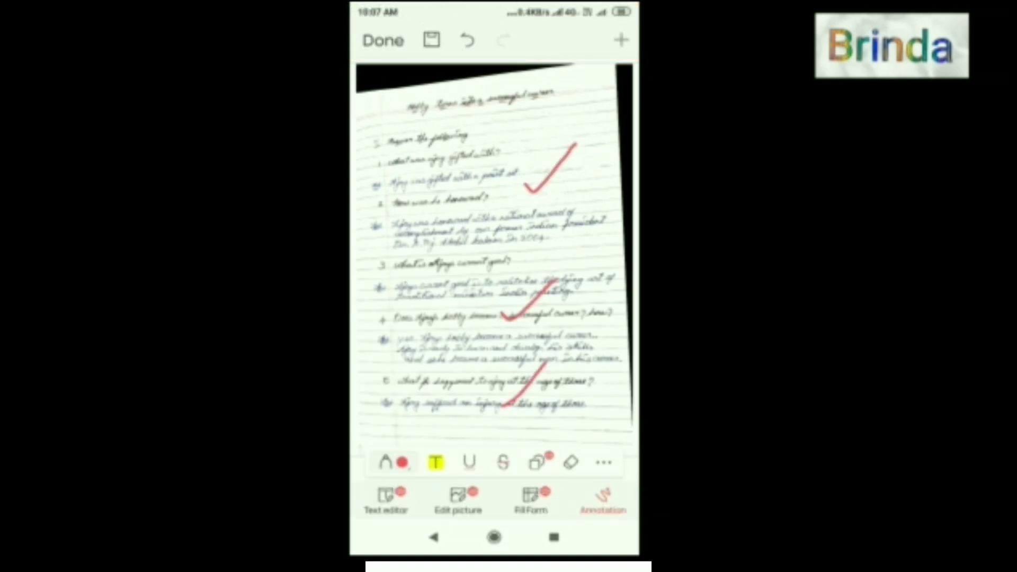
mouse_move(404, 397)
mouse_down()
mouse_move(414, 415)
mouse_move(472, 376)
mouse_up()
Step: Draw red loops and a line beside the third and fourth answers, then exit pen mode
mouse_move(410, 283)
mouse_down()
mouse_move(386, 315)
mouse_move(425, 336)
mouse_up()
mouse_move(445, 328)
mouse_down()
mouse_move(396, 375)
mouse_move(414, 379)
mouse_move(447, 340)
mouse_up()
drag(407, 281, 419, 329)
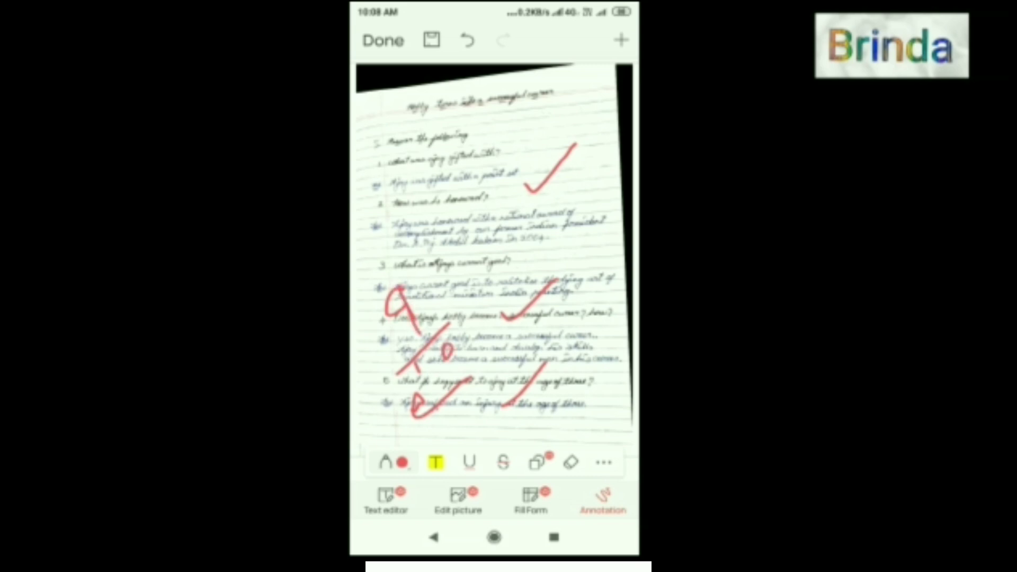
click(384, 40)
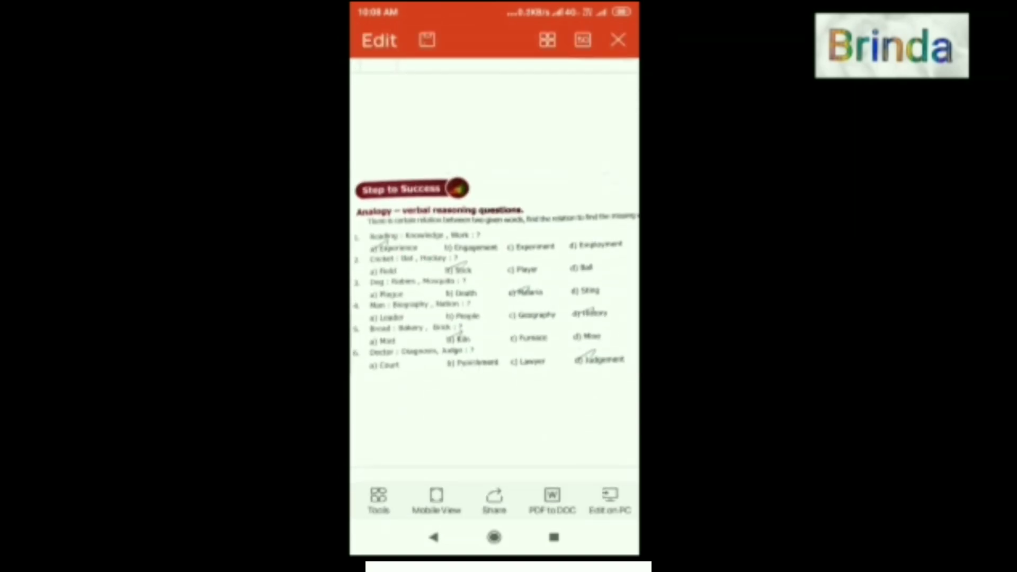
Step: Draw a large red pen tick on the Analogy worksheet answers and finish marking
click(378, 501)
click(457, 296)
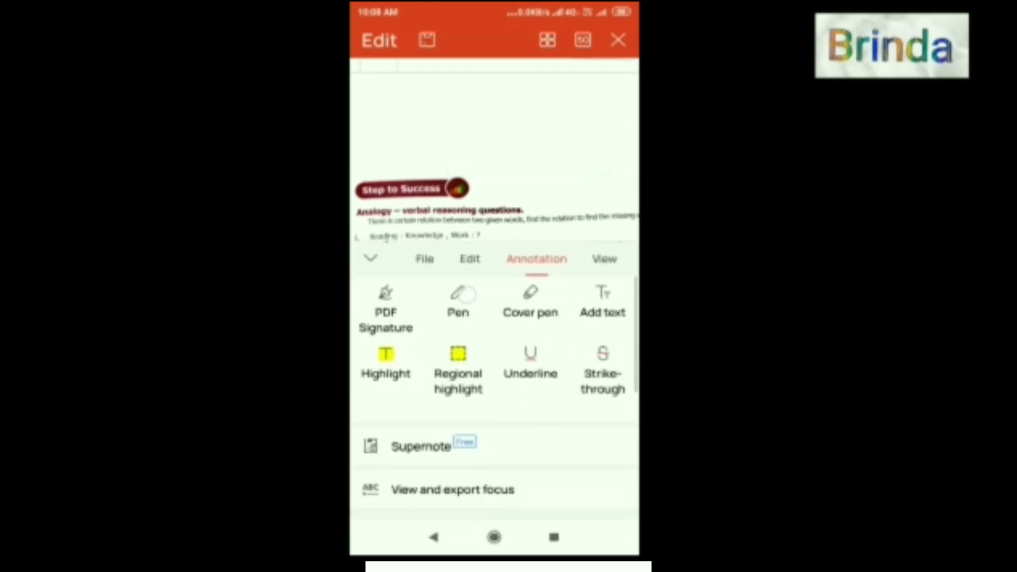
mouse_move(474, 302)
mouse_down()
mouse_move(485, 313)
mouse_move(537, 253)
mouse_up()
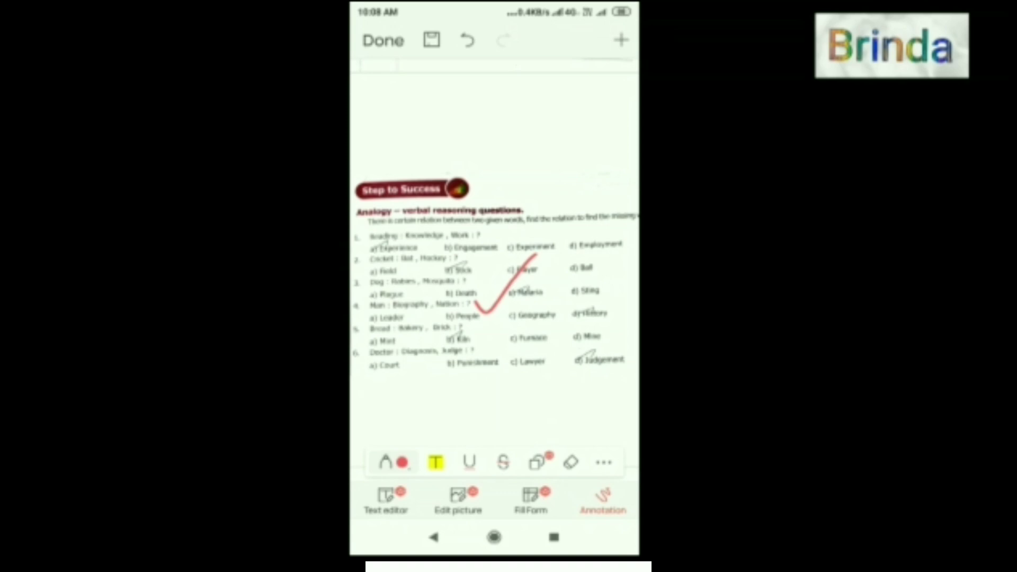
click(384, 40)
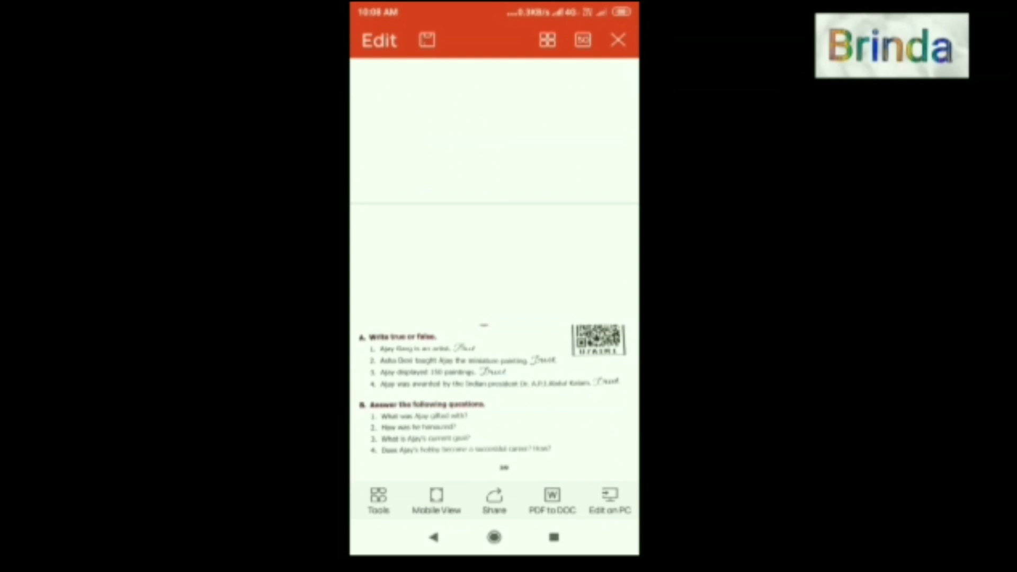
scroll(494, 278, down, 2)
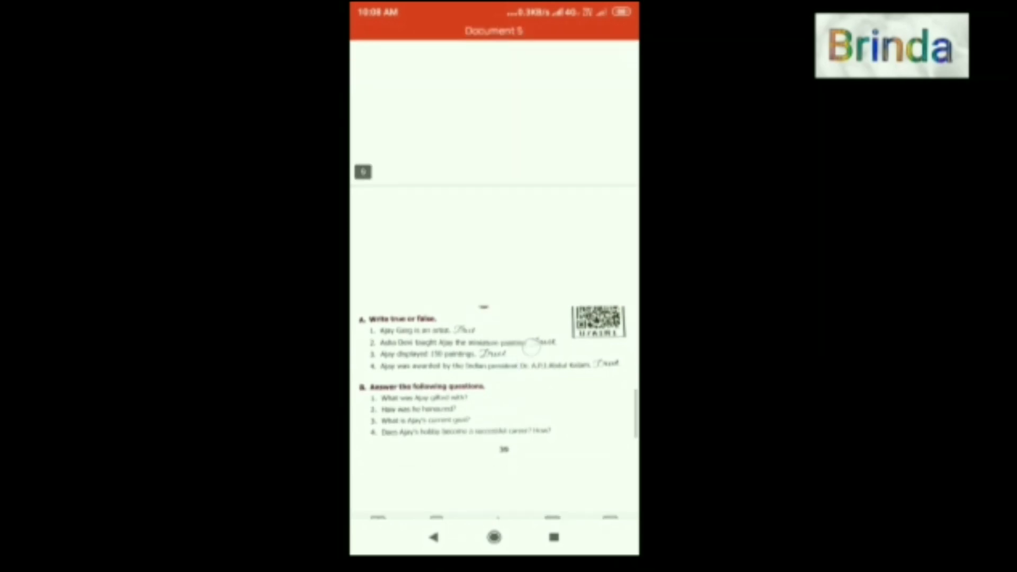
Step: Bring back the document toolbars and show the file options for the marked PDF
click(494, 438)
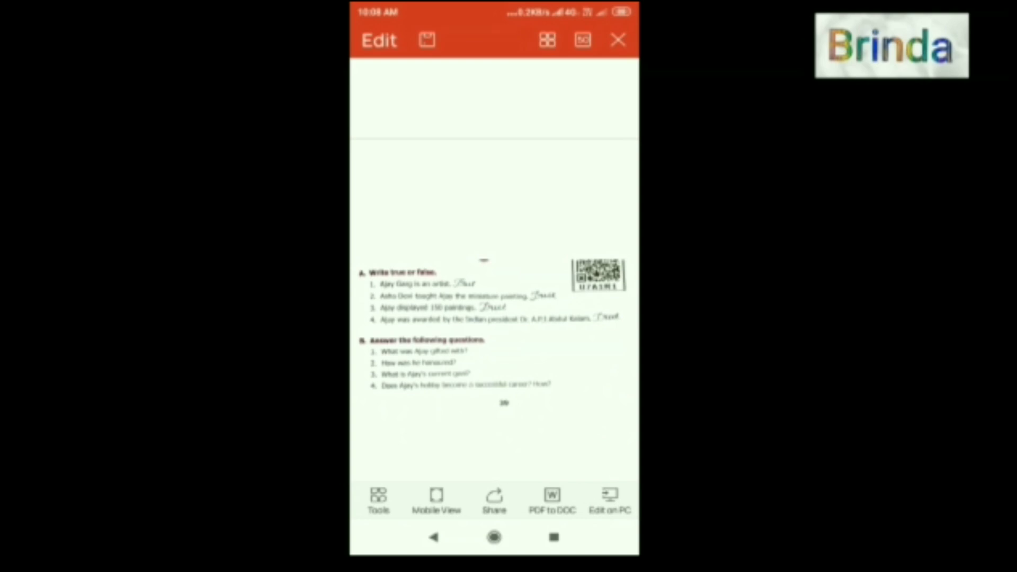
scroll(564, 281, down, 15)
scroll(576, 322, down, 5)
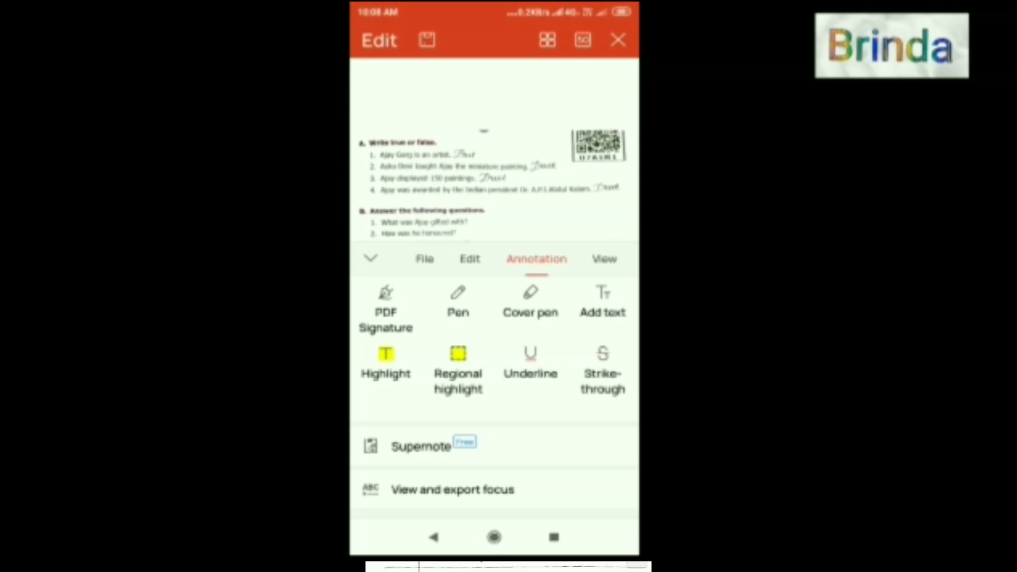
click(425, 258)
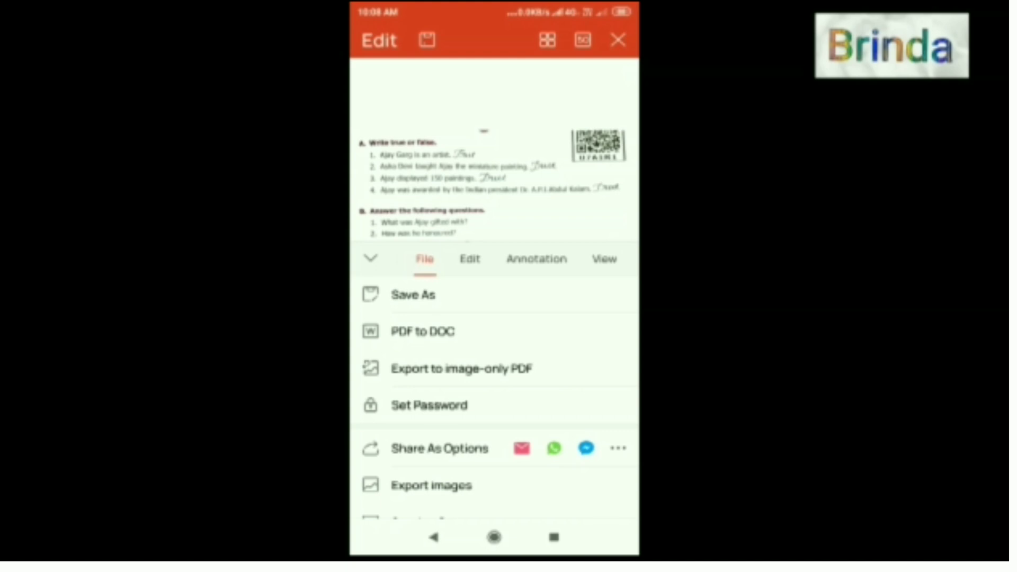
Step: Share Document 5.pdf via WhatsApp, saving the marking changes and dismissing the tip
click(440, 448)
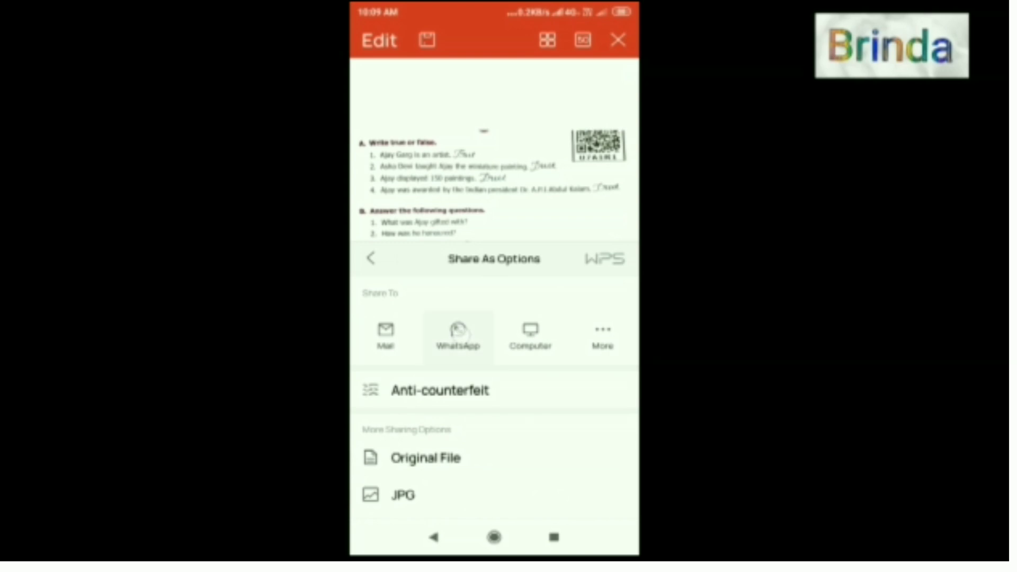
click(457, 334)
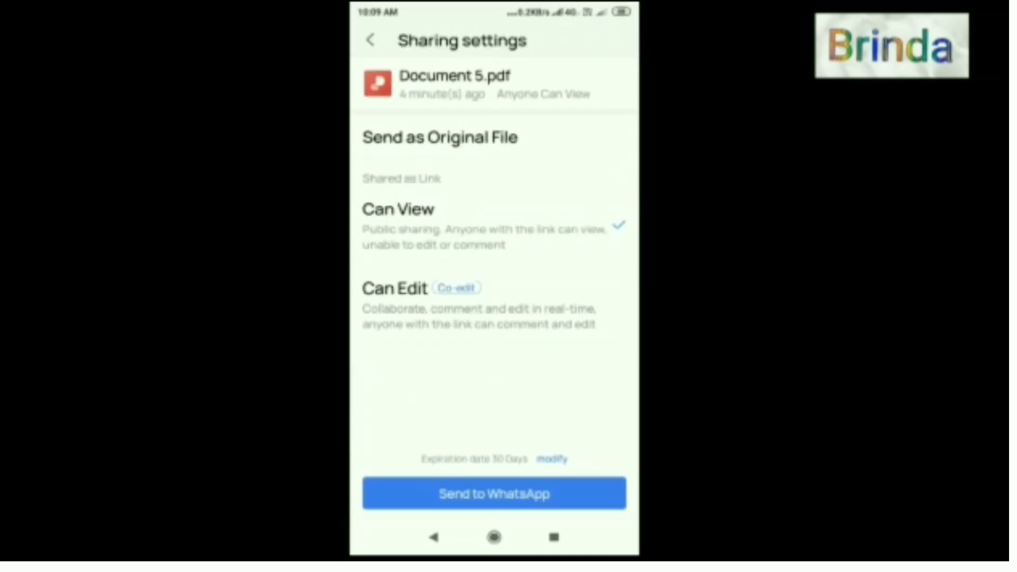
click(525, 494)
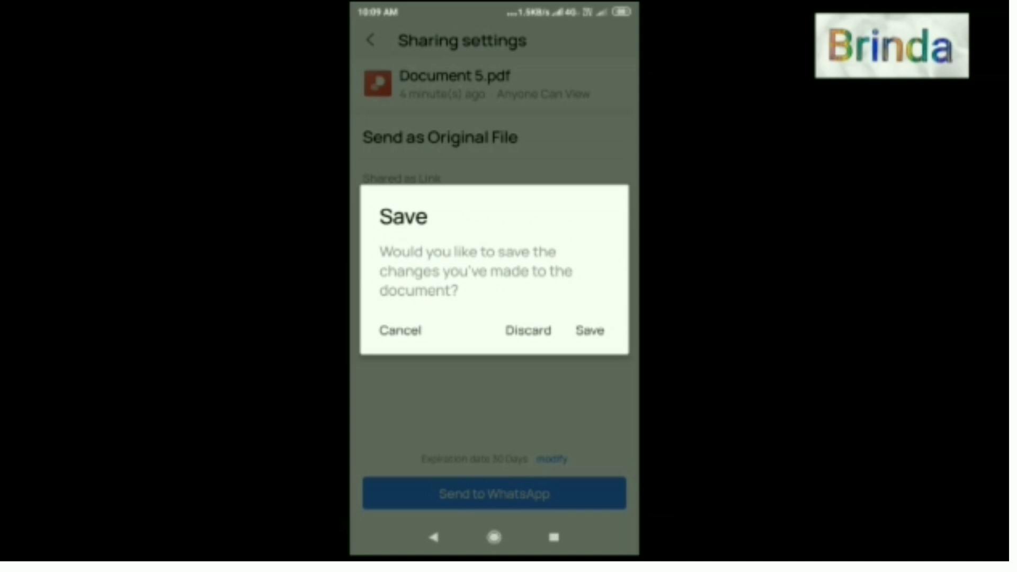
click(589, 330)
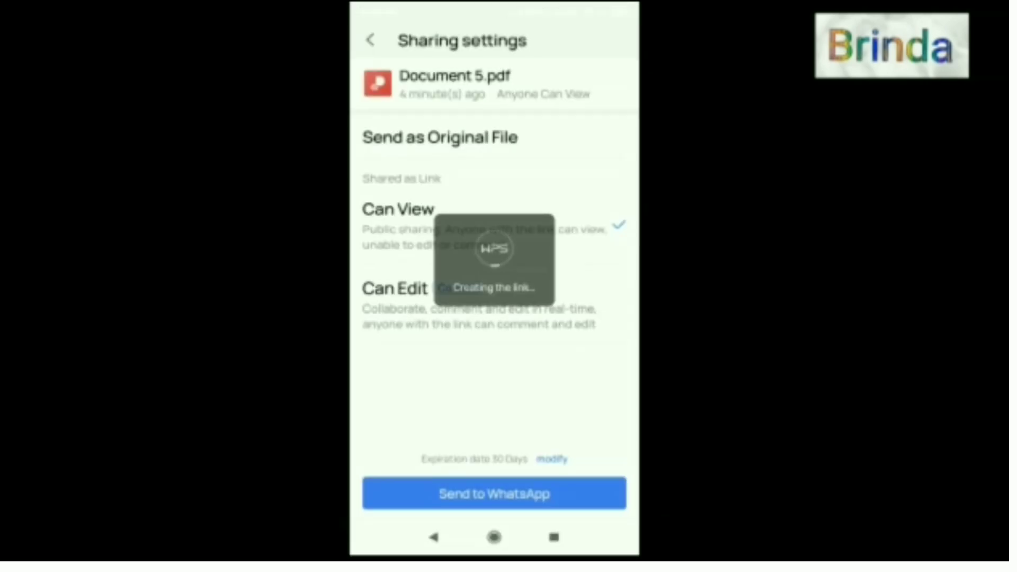
click(581, 350)
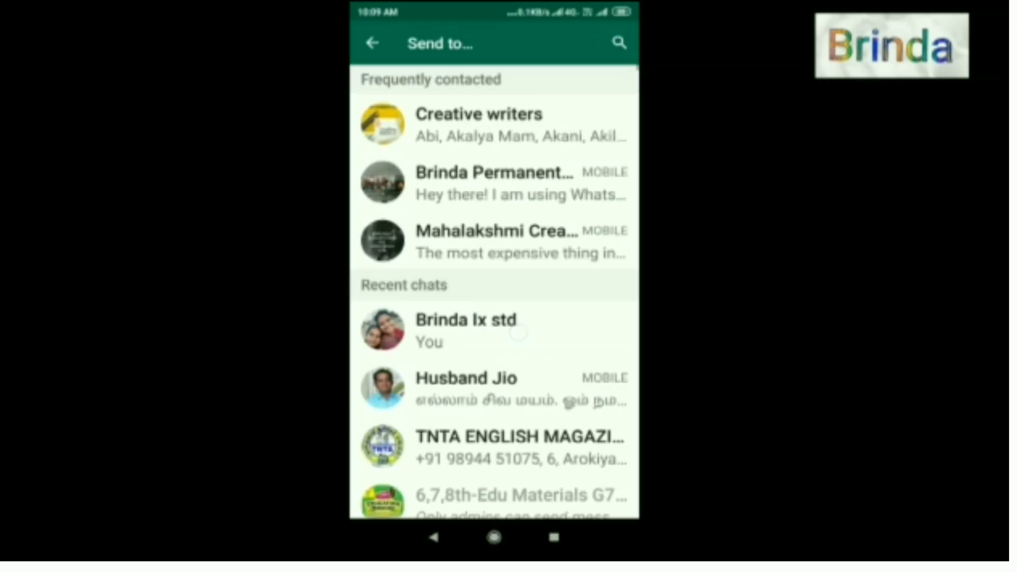
Step: Send Document 5.pdf to the Ix std chat and open its new message bubble
click(465, 330)
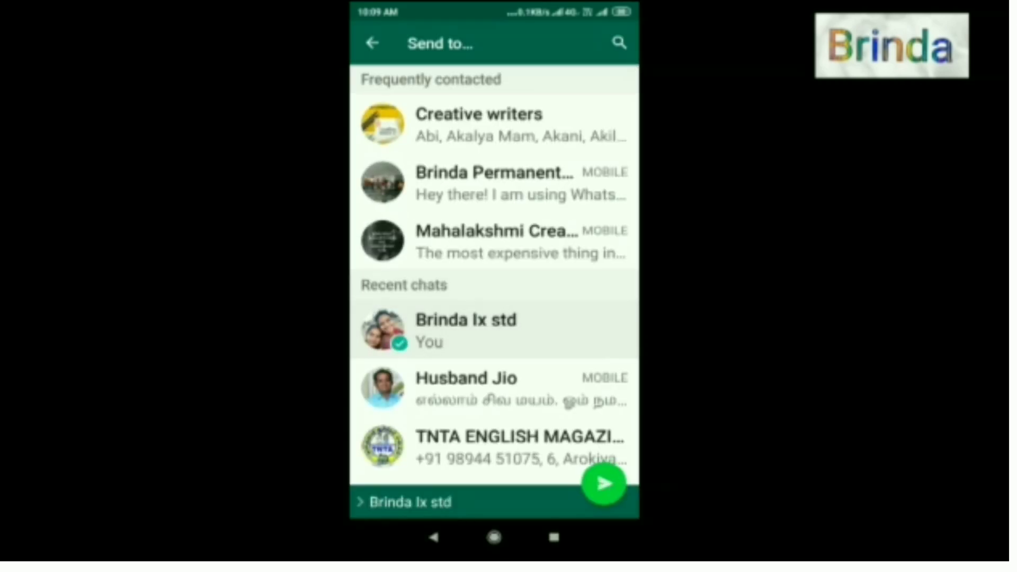
click(604, 483)
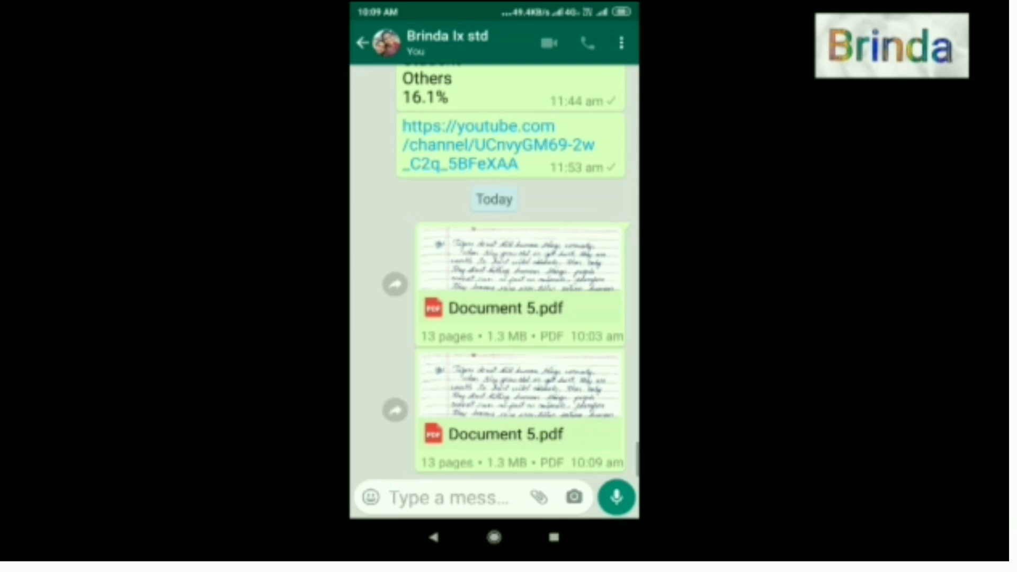
click(521, 389)
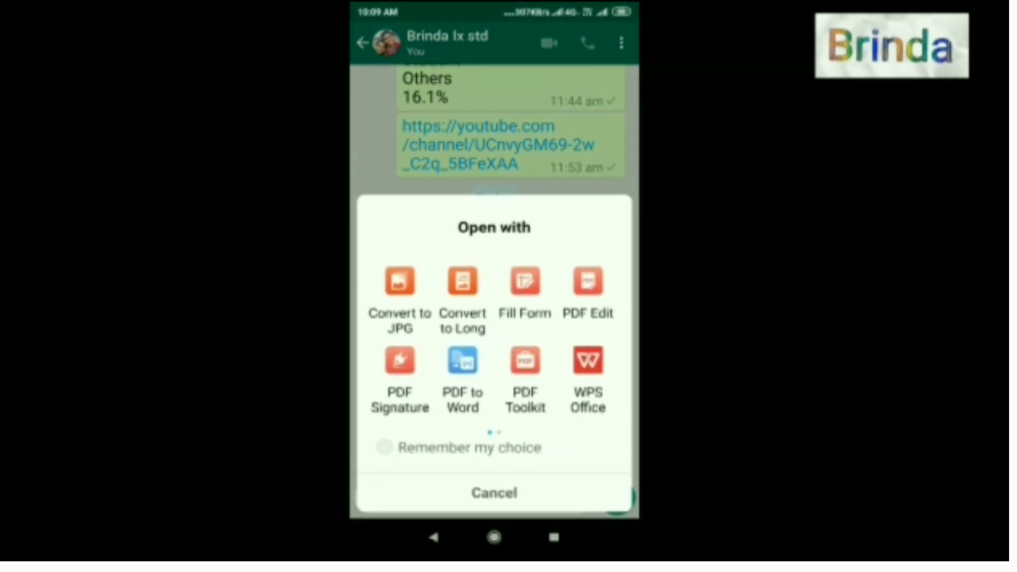
Step: Open the sent Document 5.pdf in WPS Office and select one of its red ticks
click(588, 360)
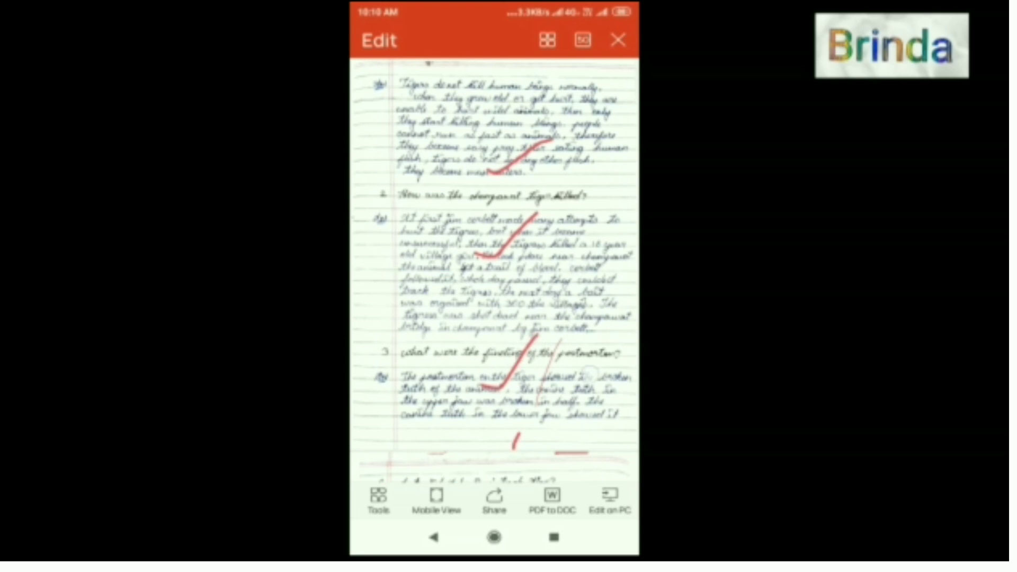
scroll(495, 278, down, 5)
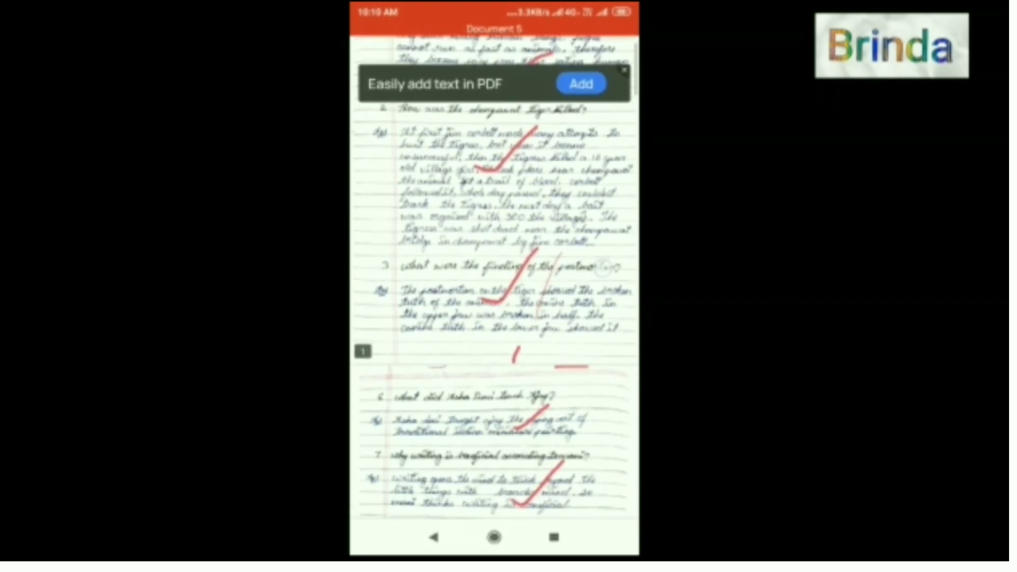
scroll(495, 278, down, 5)
scroll(494, 278, down, 5)
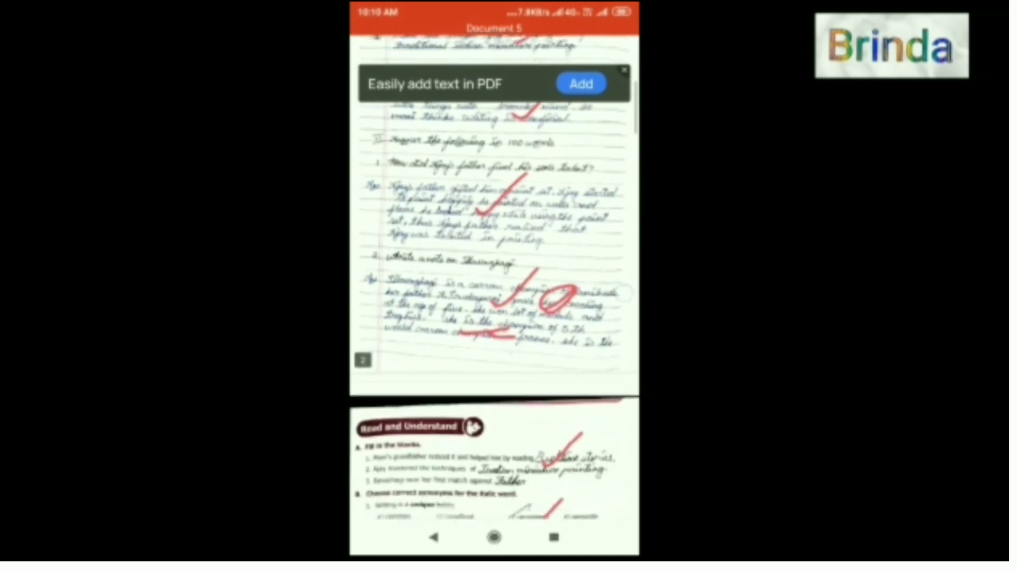
scroll(494, 279, down, 5)
scroll(495, 278, down, 5)
scroll(494, 278, down, 5)
scroll(494, 278, down, 5)
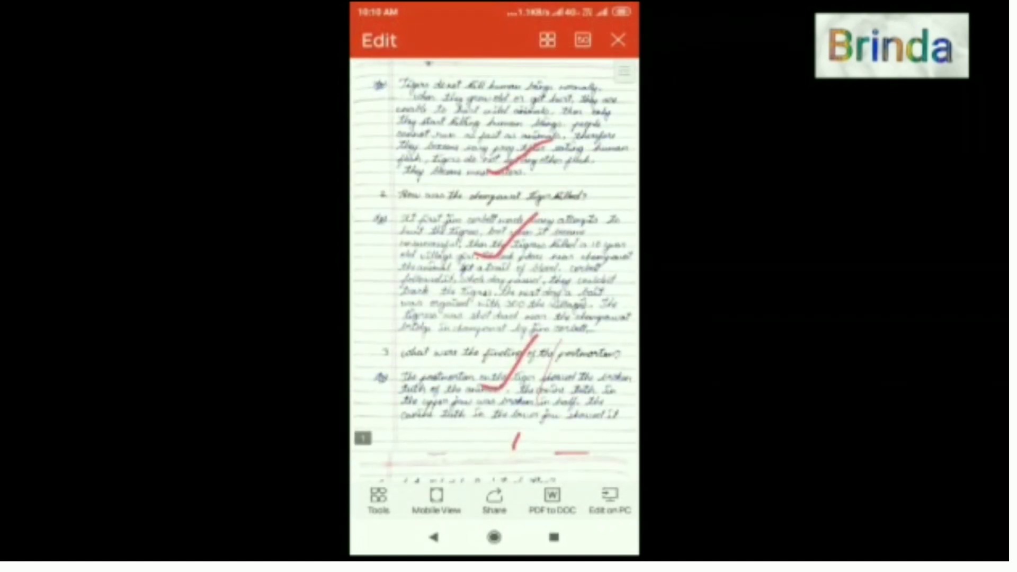
click(549, 371)
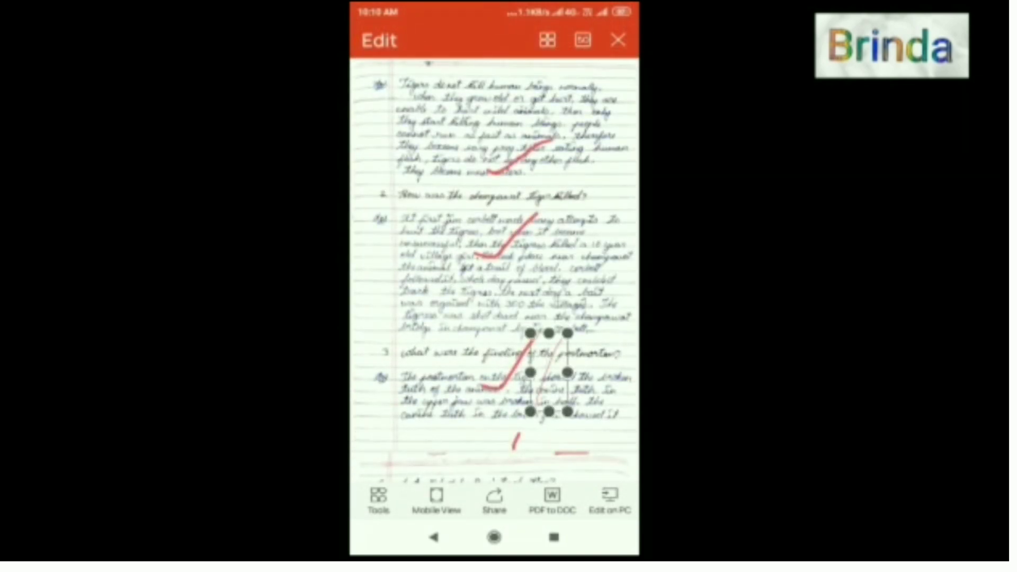